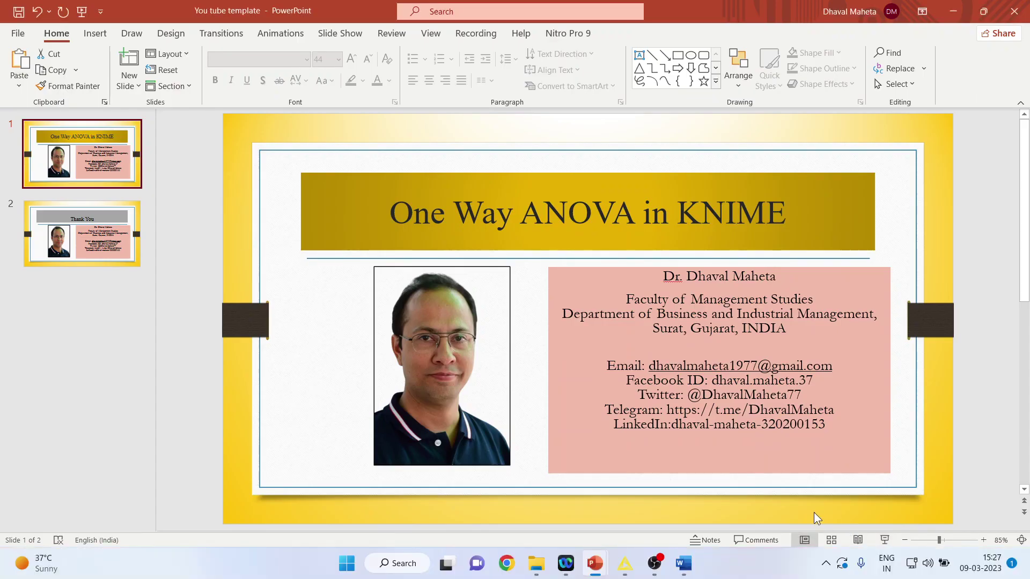
- Clear the 'anova' node search and place an Excel Reader node at the canvas upper left
left_click(625, 563)
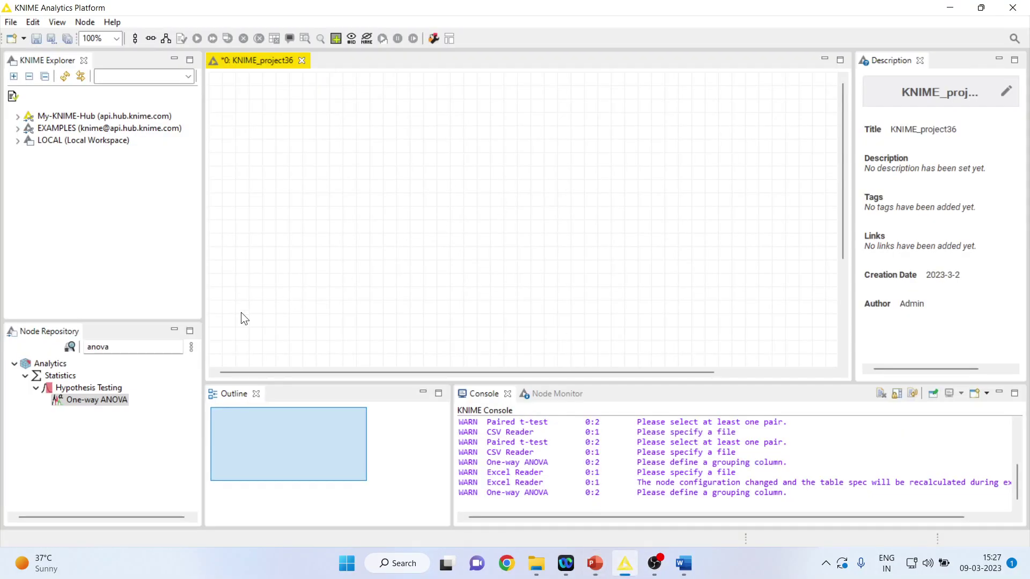
double_click(126, 344)
key("BackSpace")
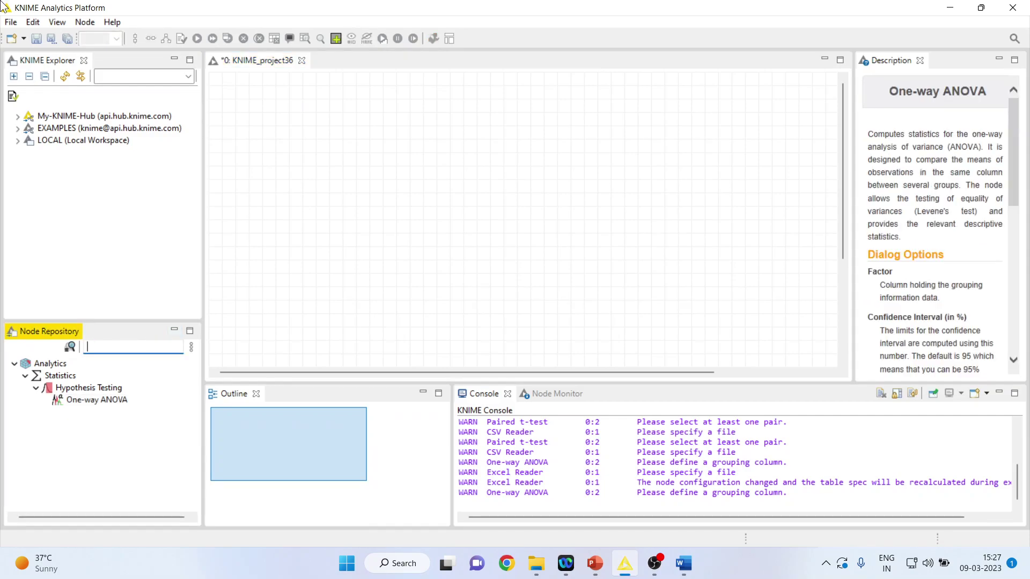
left_click(15, 363)
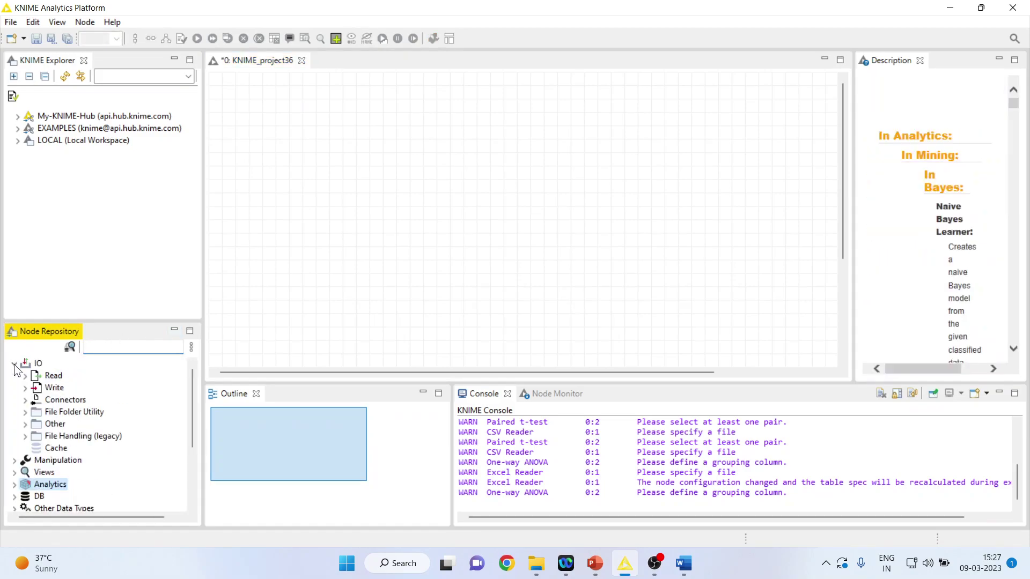
left_click(25, 375)
double_click(77, 375)
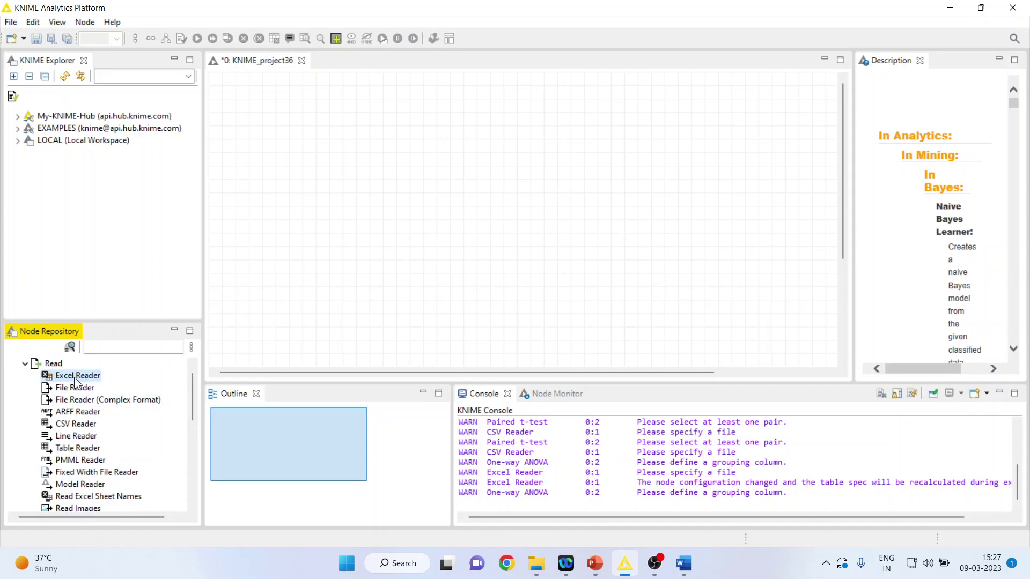
left_click_drag(522, 221, 280, 136)
- In the Excel Reader settings, browse to D: > Research Methodology > Predictive Analytics > Knime
double_click(280, 137)
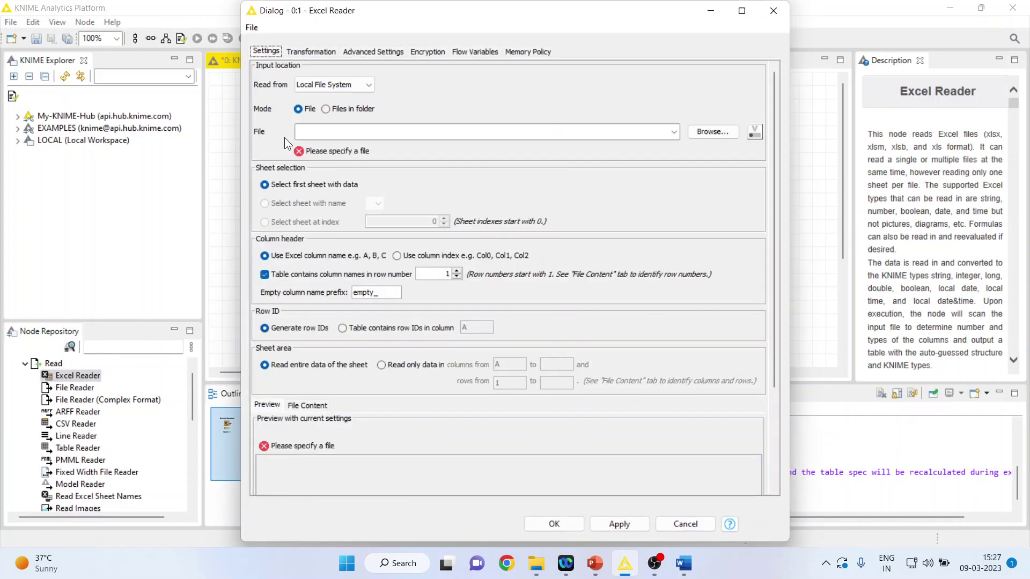
left_click(712, 131)
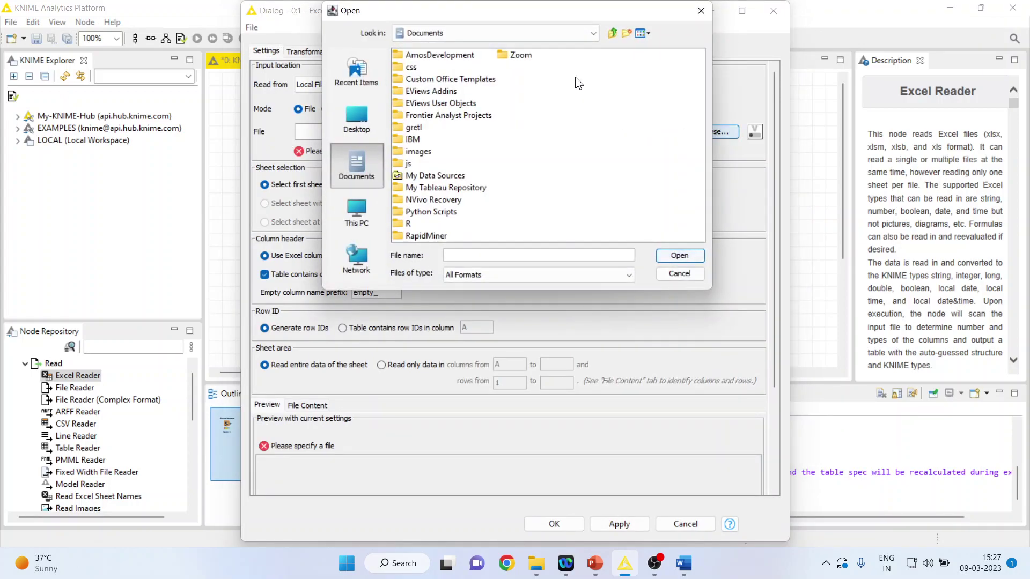
left_click(593, 35)
left_click(521, 59)
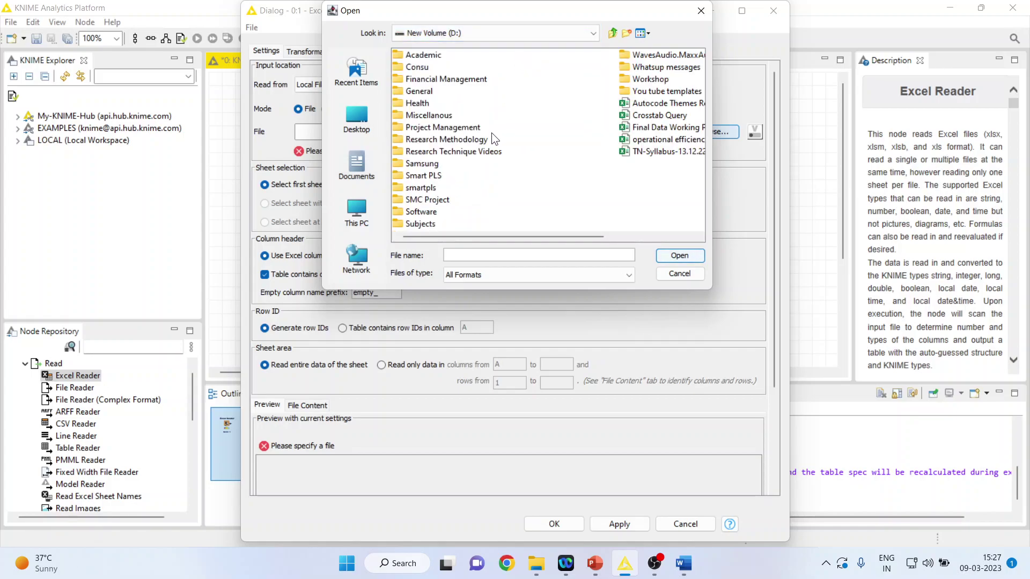
double_click(477, 140)
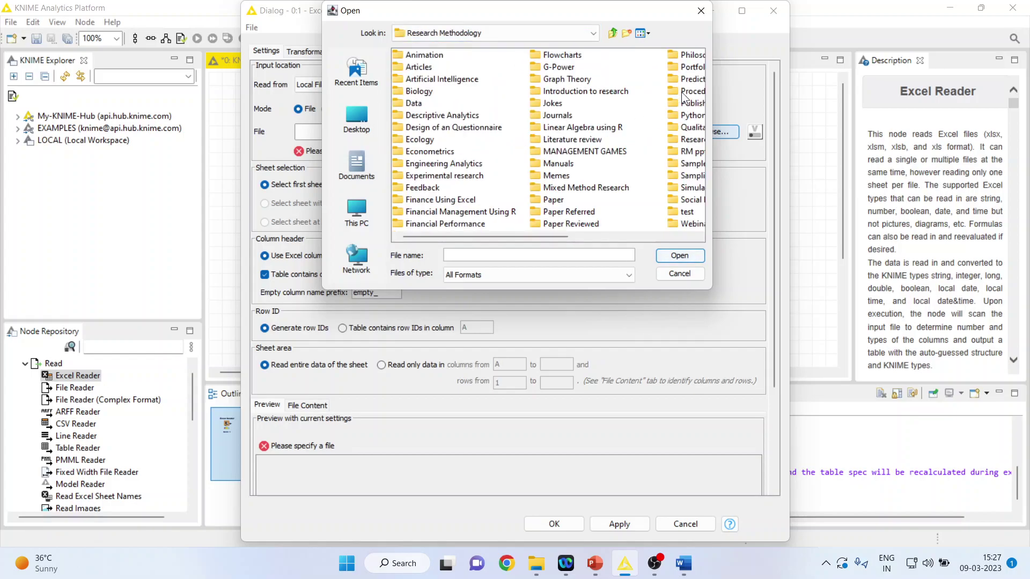
double_click(683, 80)
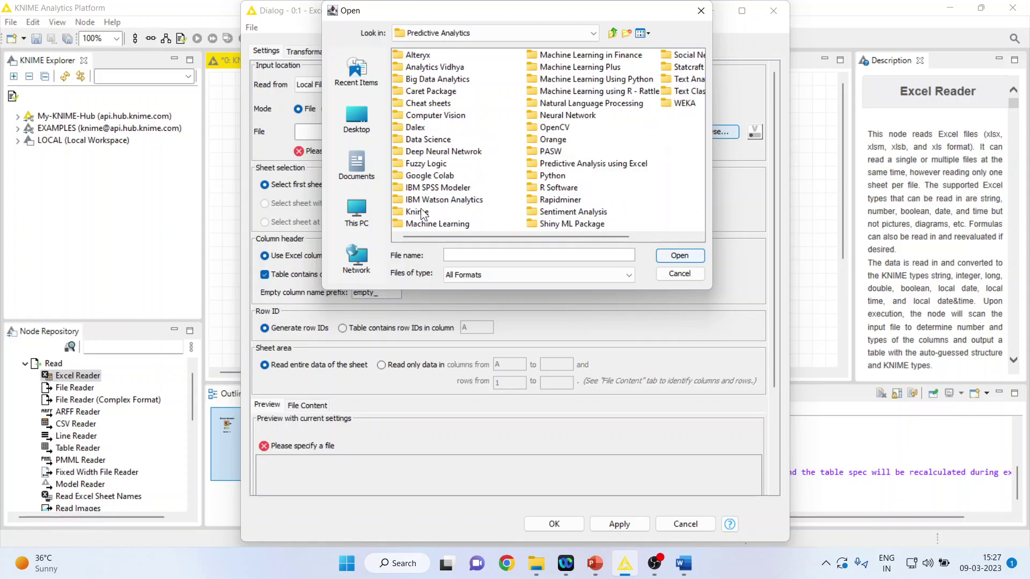
double_click(420, 212)
- Choose customer-churn-data.xlsx from the Data folder and apply the reader settings
left_click(414, 93)
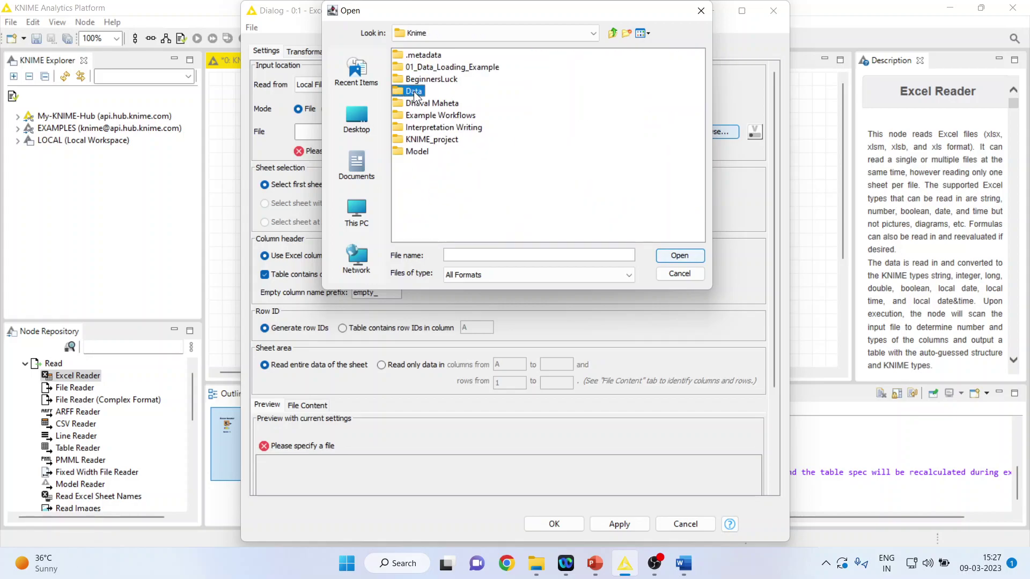
double_click(414, 94)
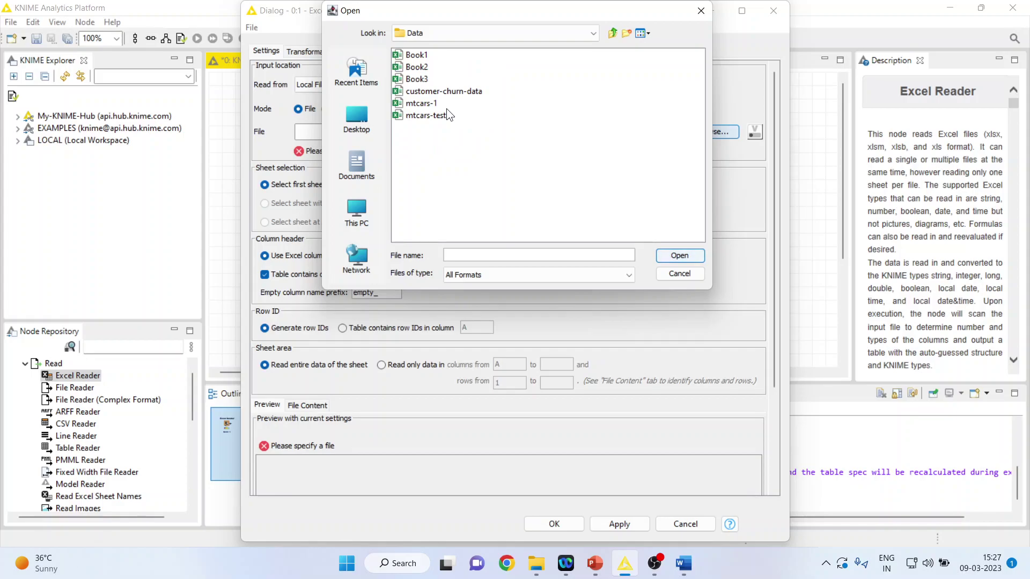
left_click(452, 93)
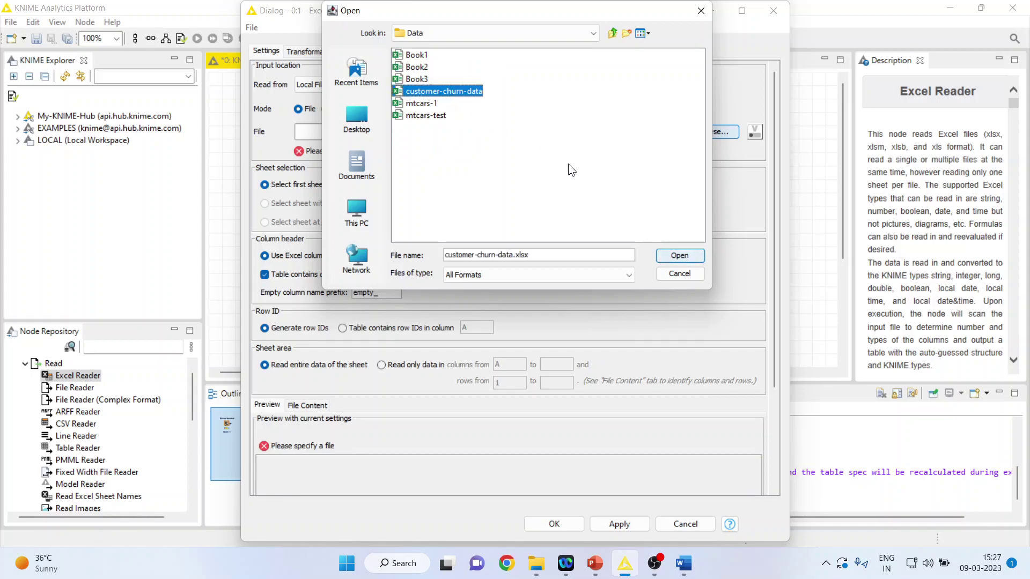
left_click(674, 259)
left_click(615, 523)
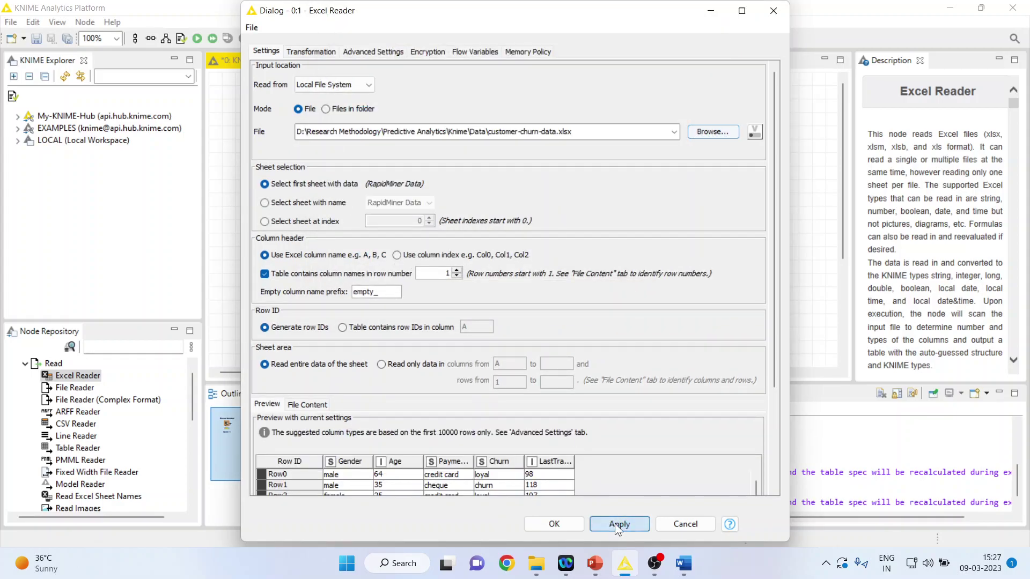
left_click(573, 524)
- Execute the Excel Reader and view its output table of 996 rows and 5 columns
right_click(284, 143)
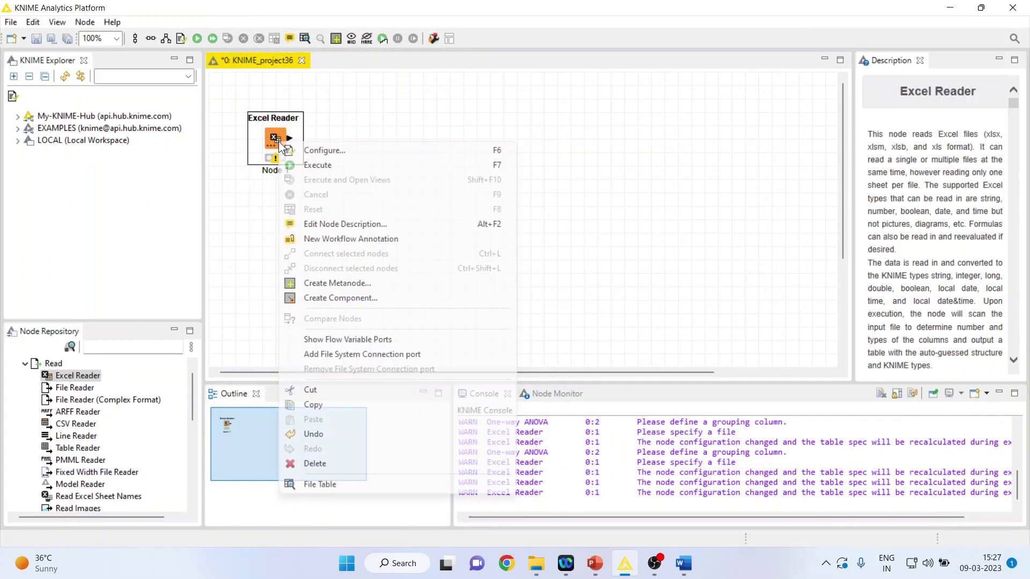
left_click(319, 162)
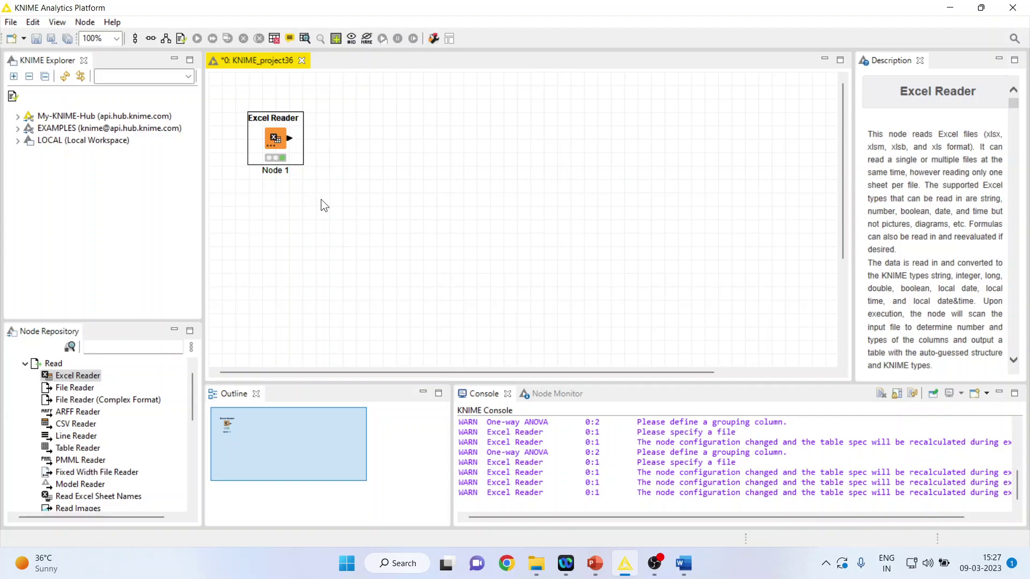
right_click(276, 141)
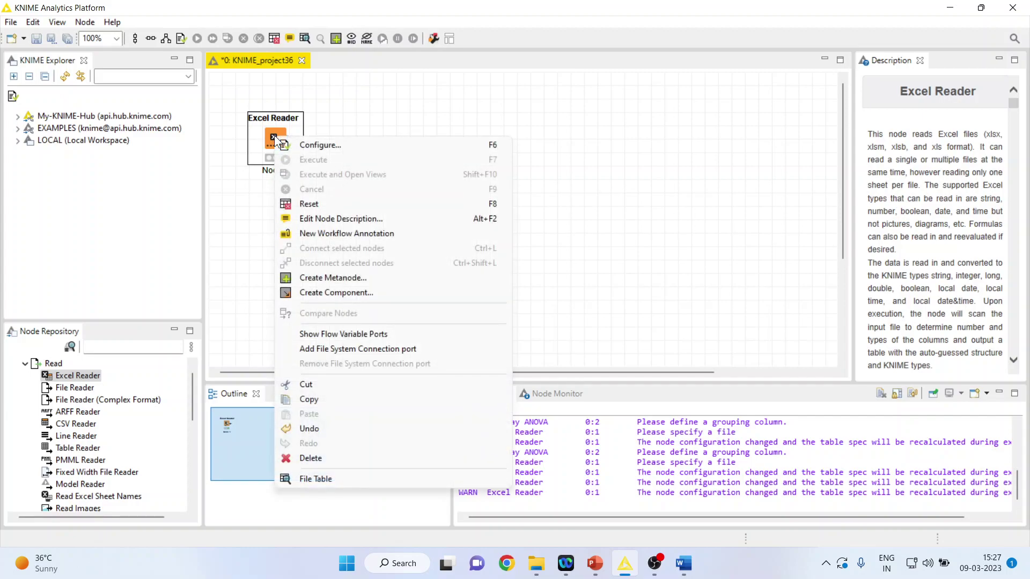
left_click(361, 479)
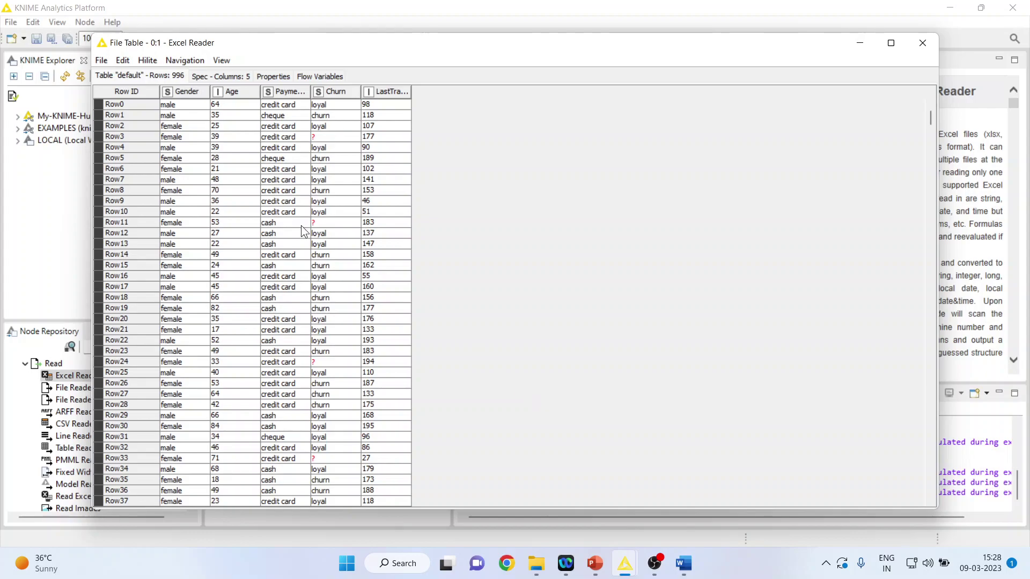
left_click(182, 92)
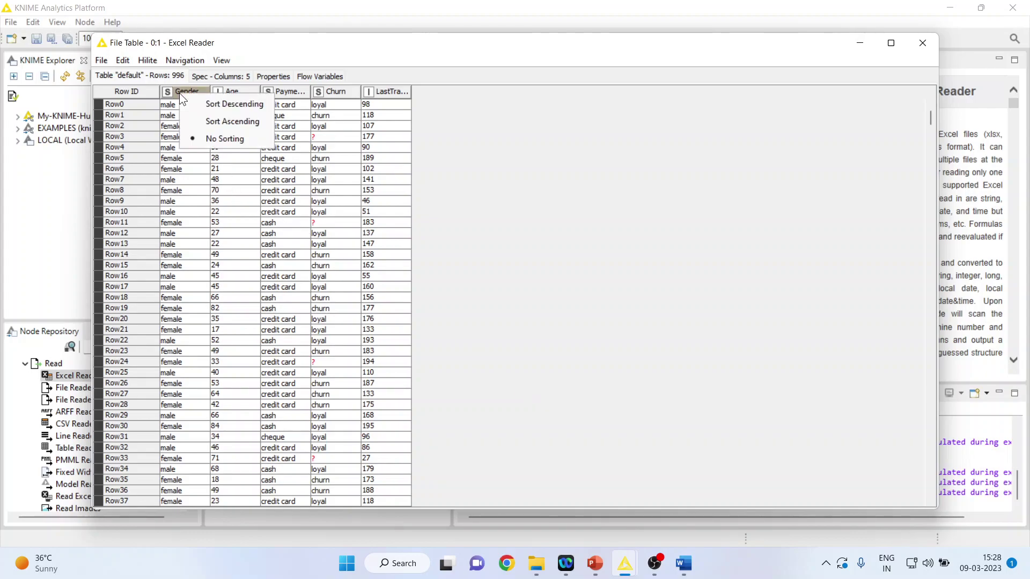
left_click(486, 152)
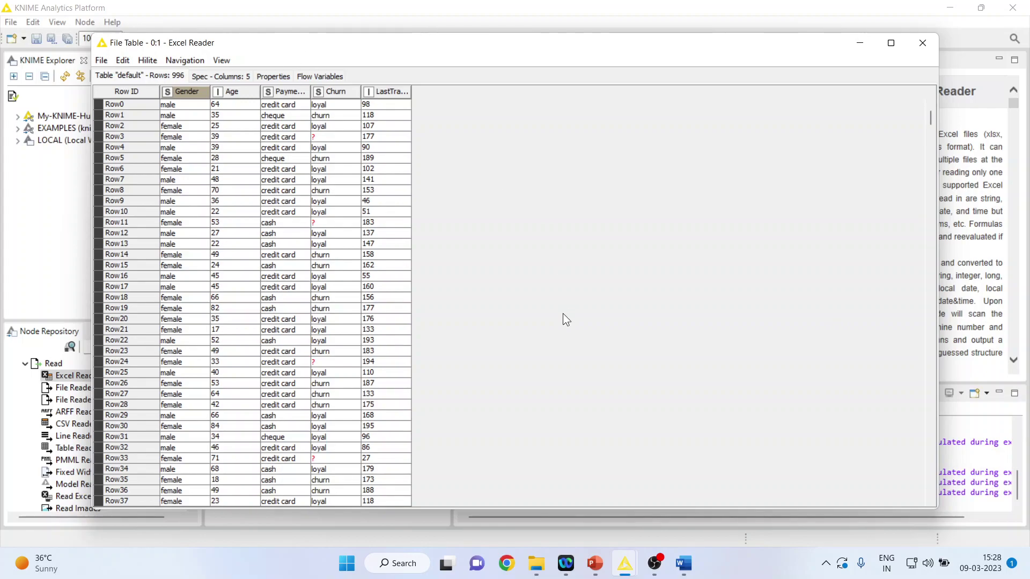
- In the ANOVA Word report, highlight the Null and Alt hypothesis sentences
mouse_move(683, 563)
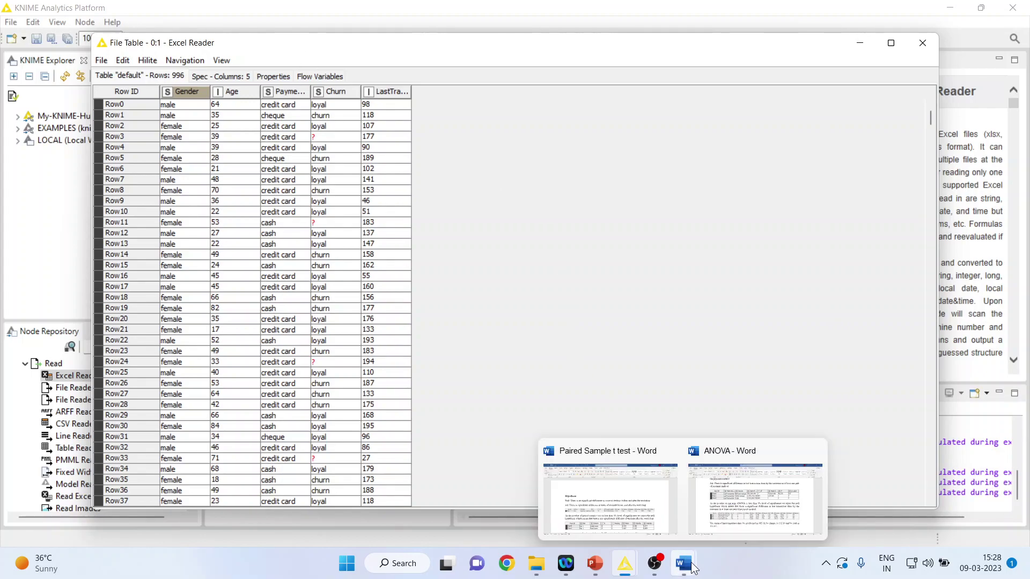
left_click(742, 525)
scroll(249, 283, "up", 4)
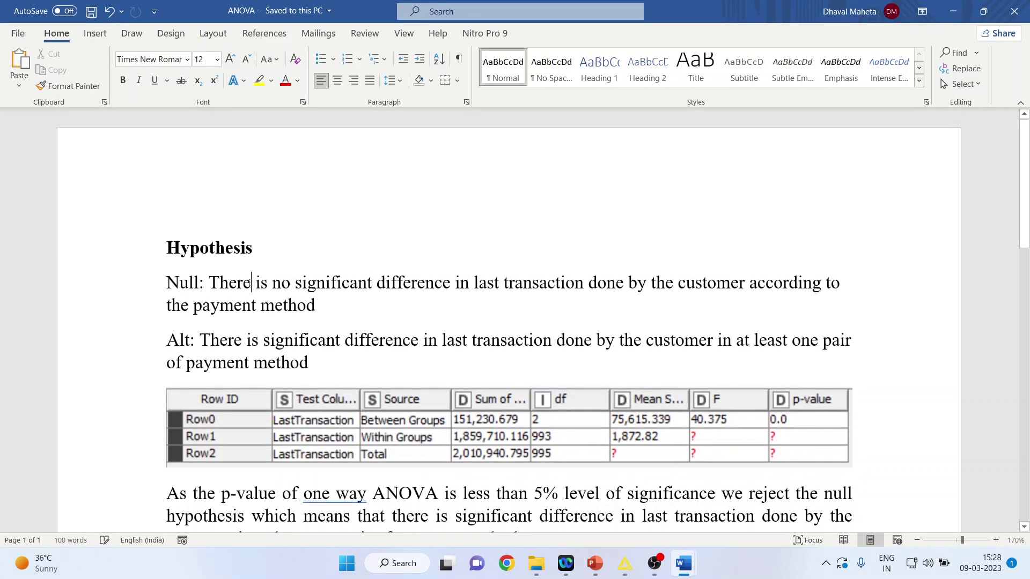
left_click_drag(208, 283, 314, 299)
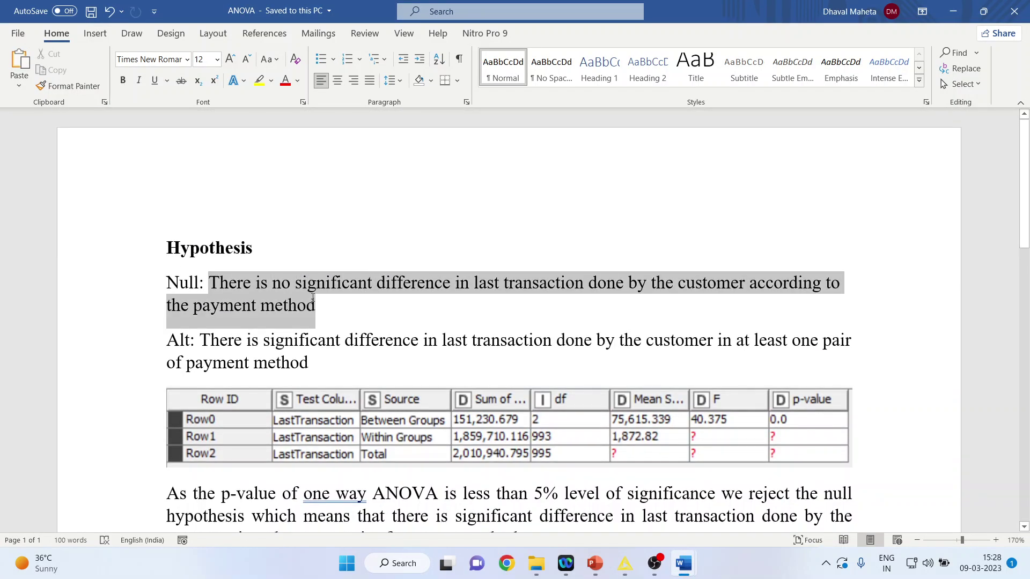
left_click(345, 311)
scroll(345, 313, "down", 2)
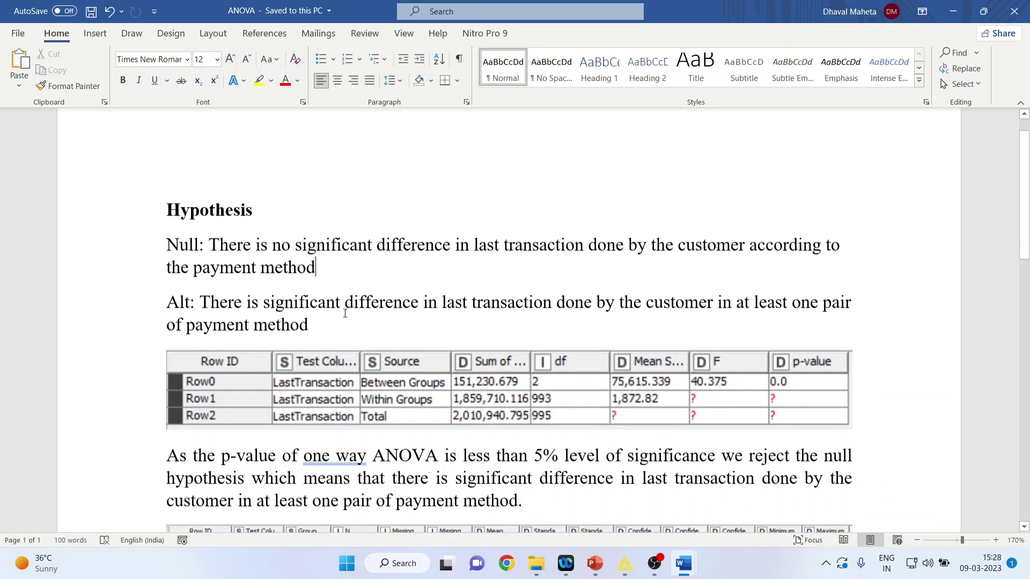
left_click(201, 288)
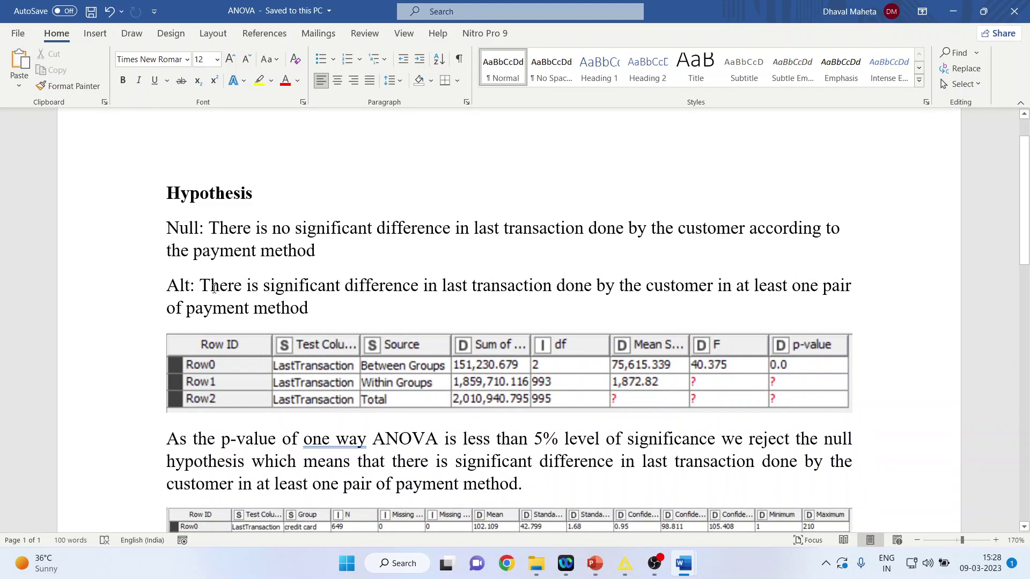
left_click_drag(213, 292, 338, 301)
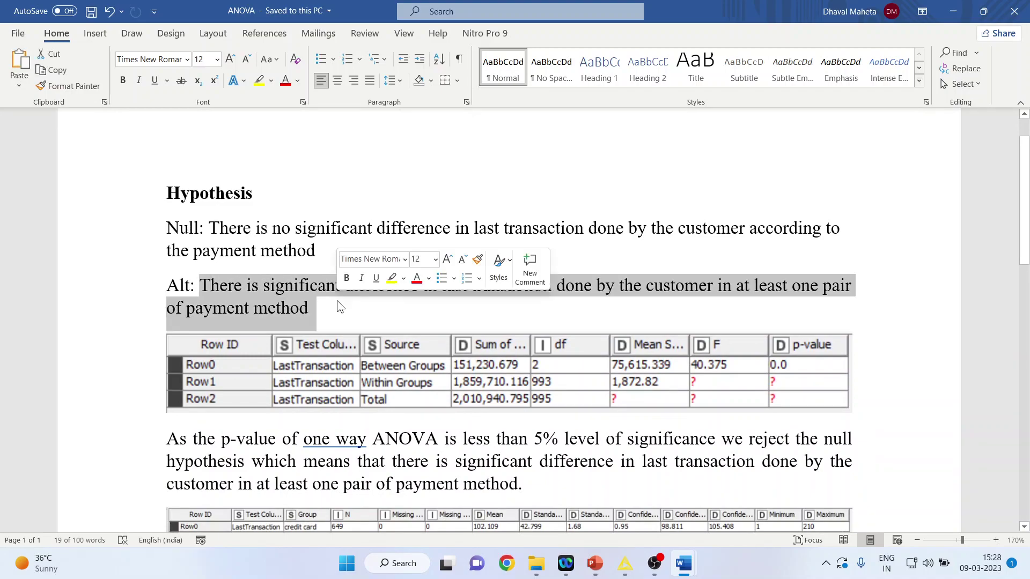
left_click(643, 308)
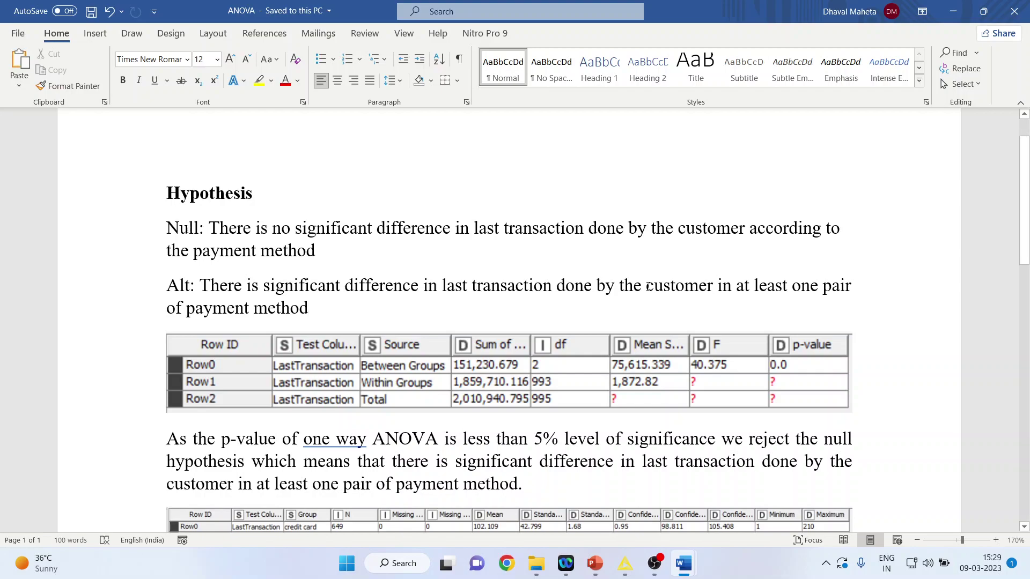
- Close KNIME's Excel Reader data table window
mouse_move(626, 567)
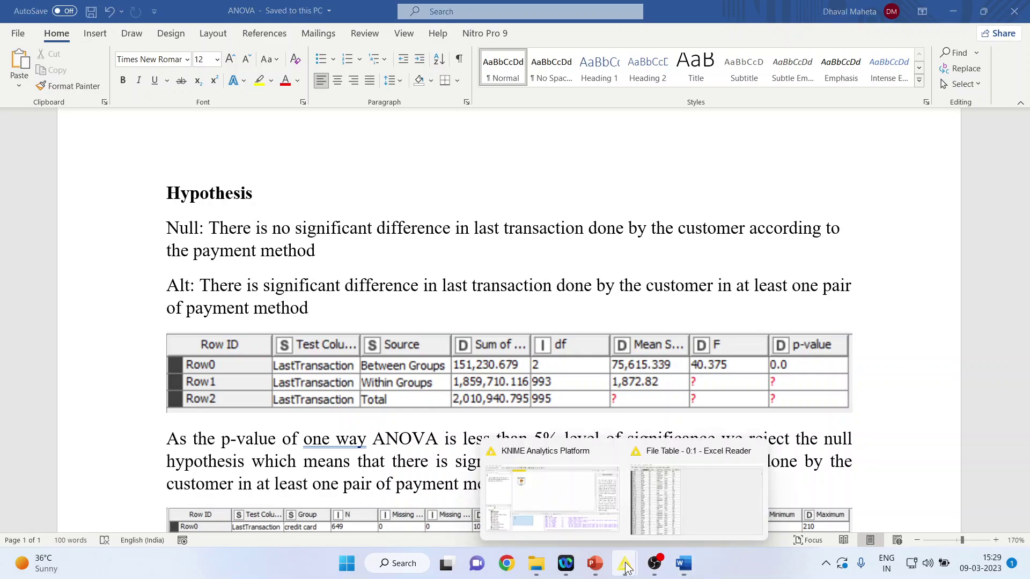
left_click(665, 513)
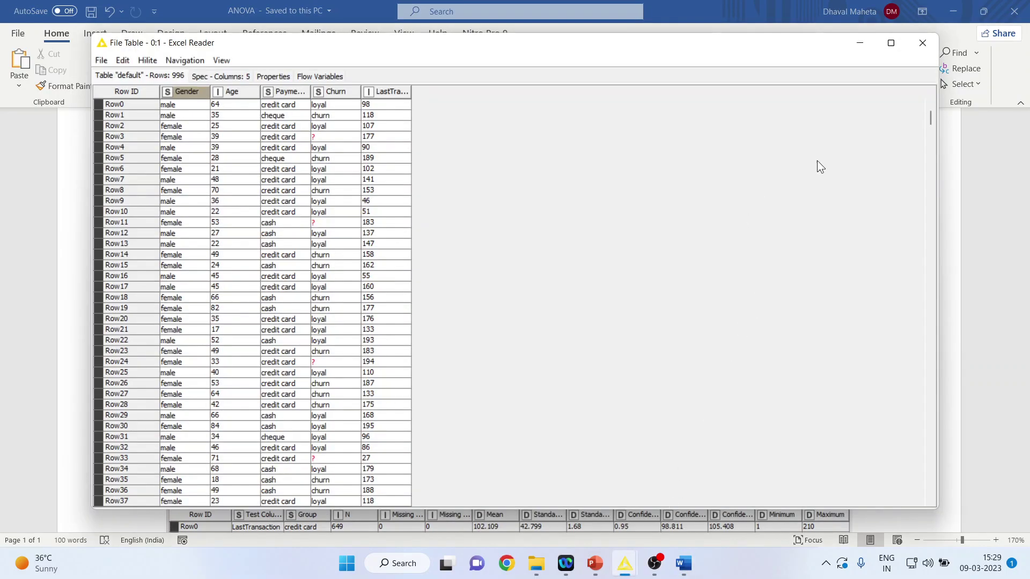
left_click(924, 49)
- Search 'anov' and add a One-way ANOVA node after the Excel Reader
mouse_move(625, 564)
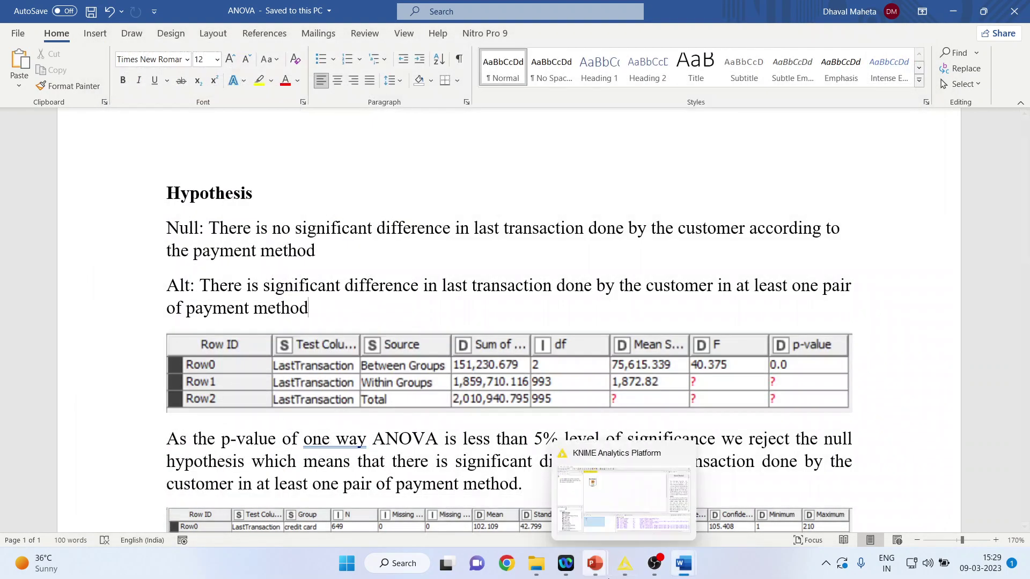
left_click(616, 484)
left_click(157, 349)
type("a")
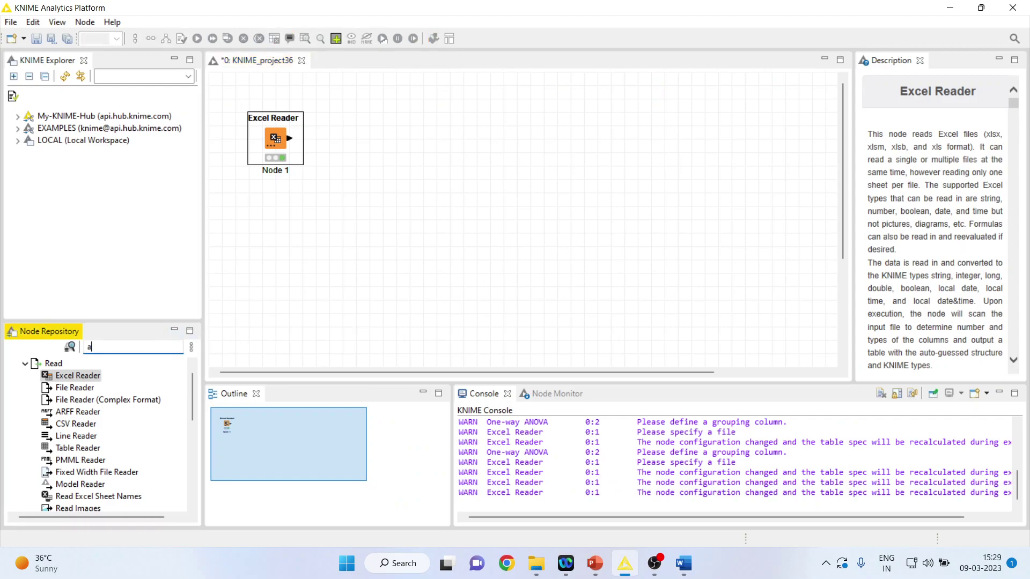
type("nov")
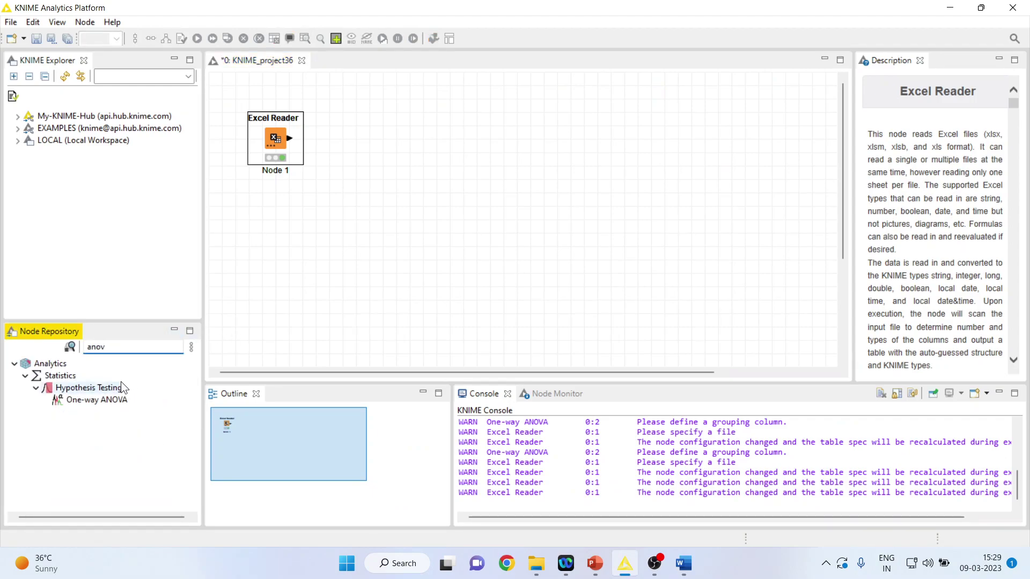
double_click(117, 397)
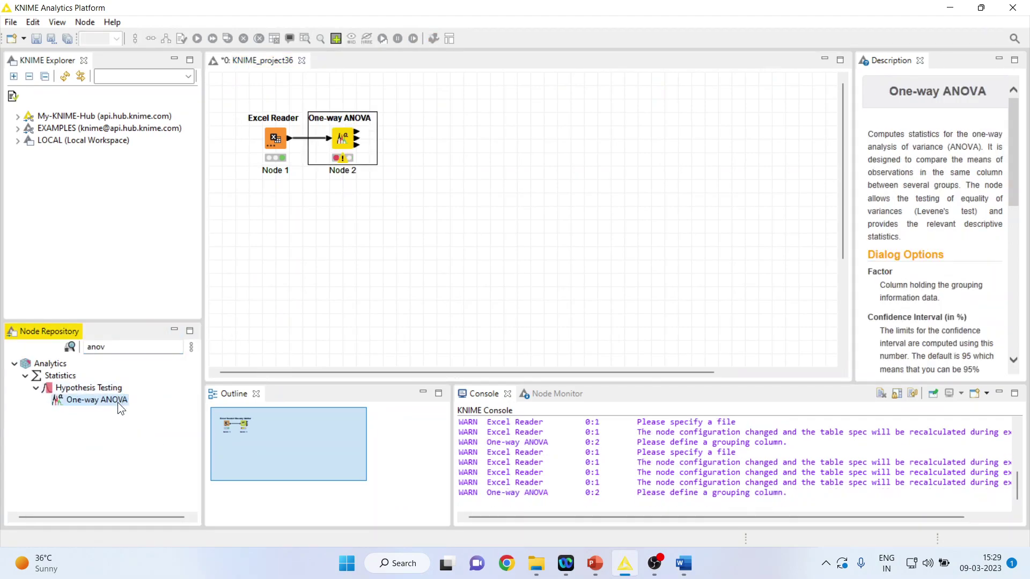
- Configure One-way ANOVA to group by Payment Method and exclude Age, testing only LastTransaction
right_click(345, 143)
left_click(378, 153)
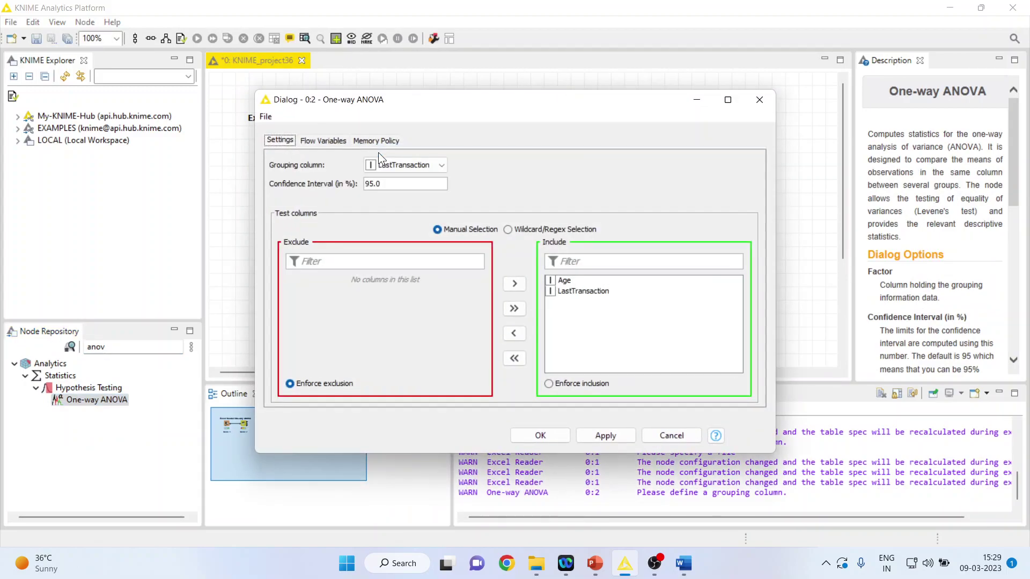
left_click(443, 162)
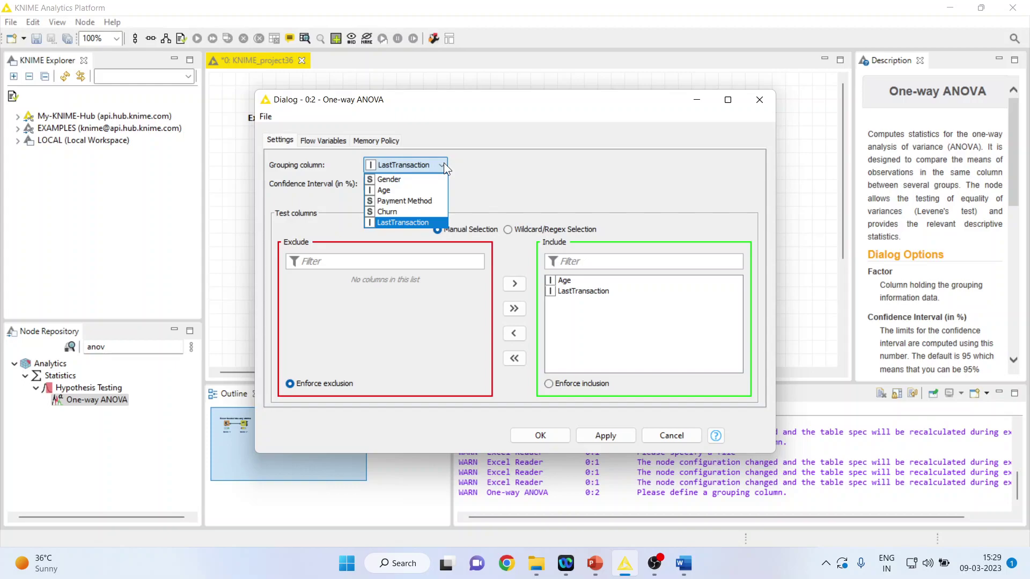
left_click(431, 201)
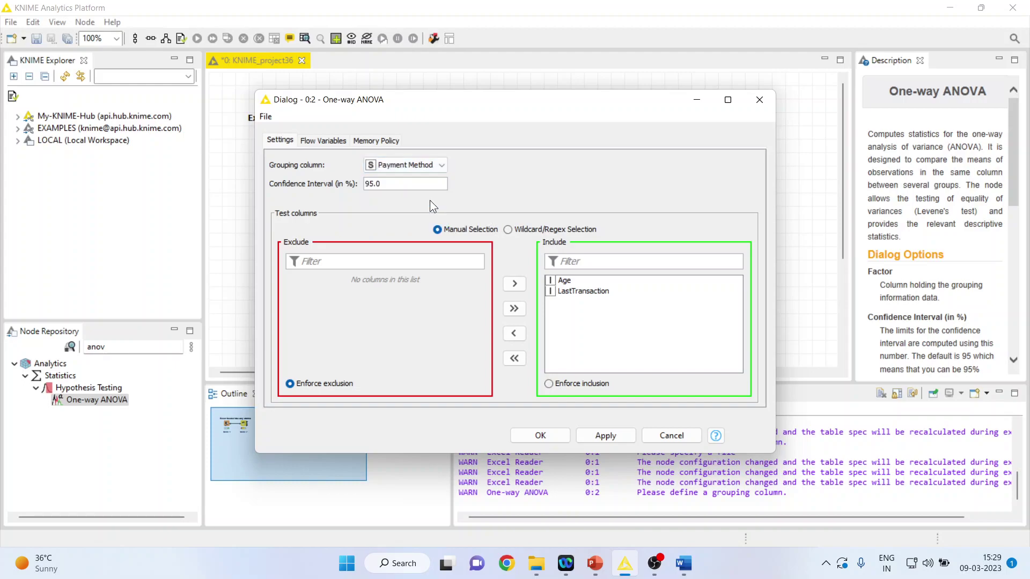
left_click(567, 282)
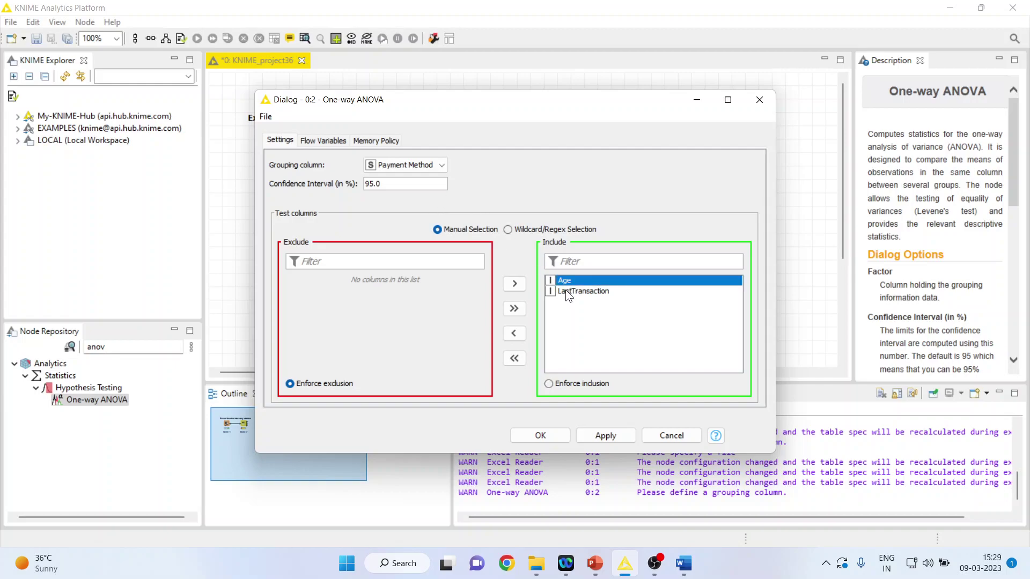
left_click(515, 334)
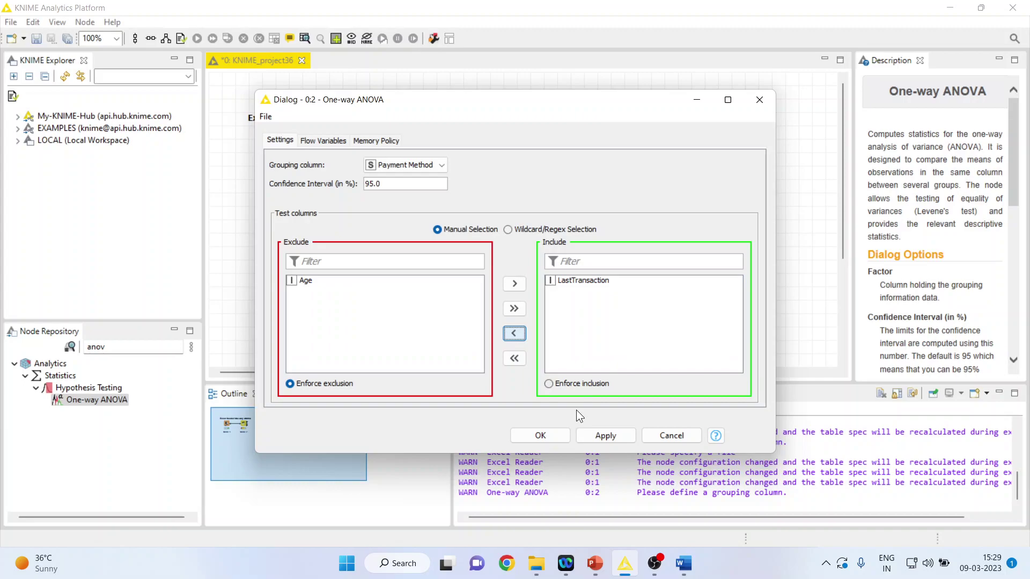
- Execute the One-way ANOVA and view its results: F 40.375, p-value 0.0
left_click(554, 433)
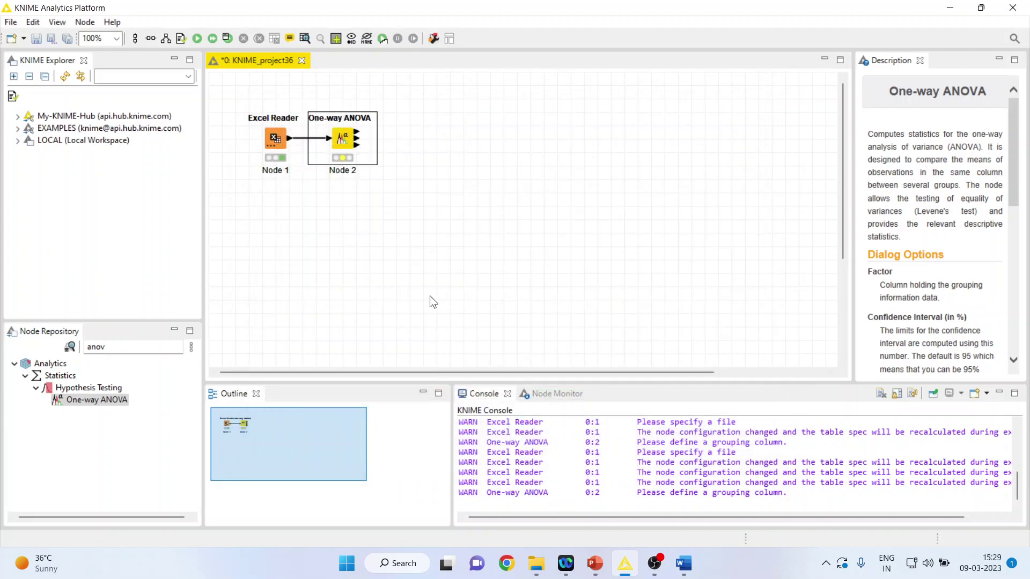
right_click(348, 140)
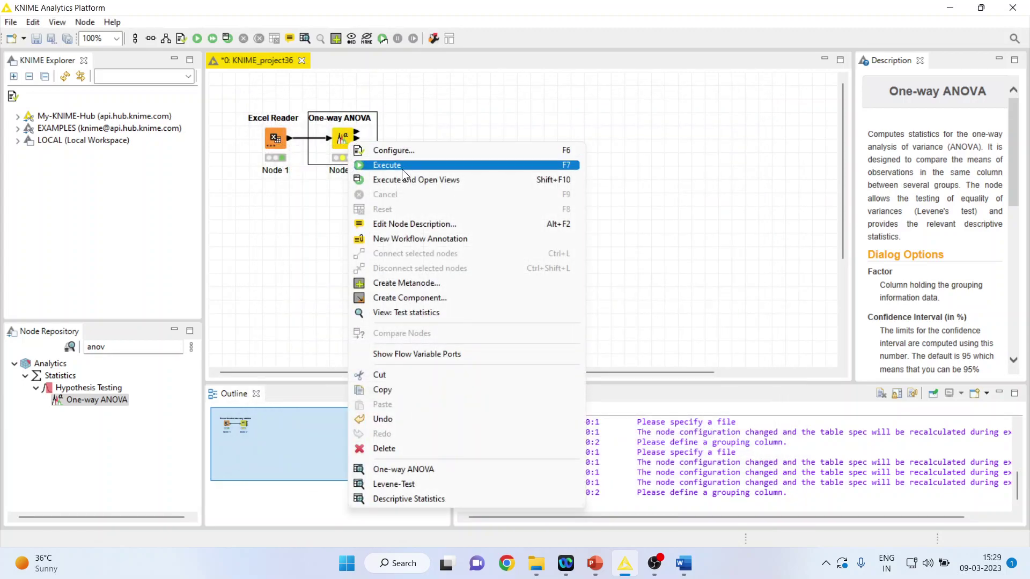
left_click(403, 165)
right_click(344, 140)
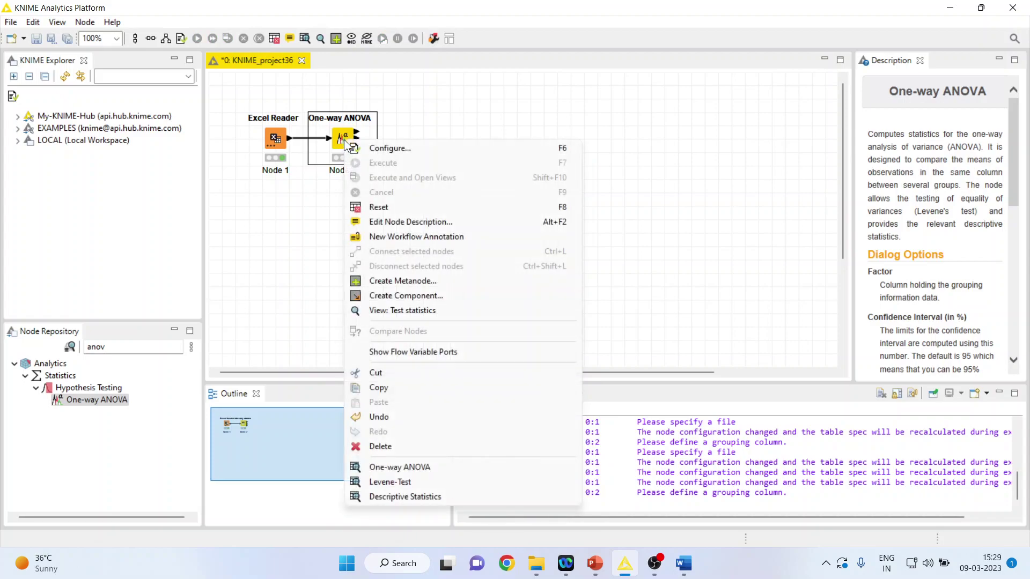
left_click(429, 468)
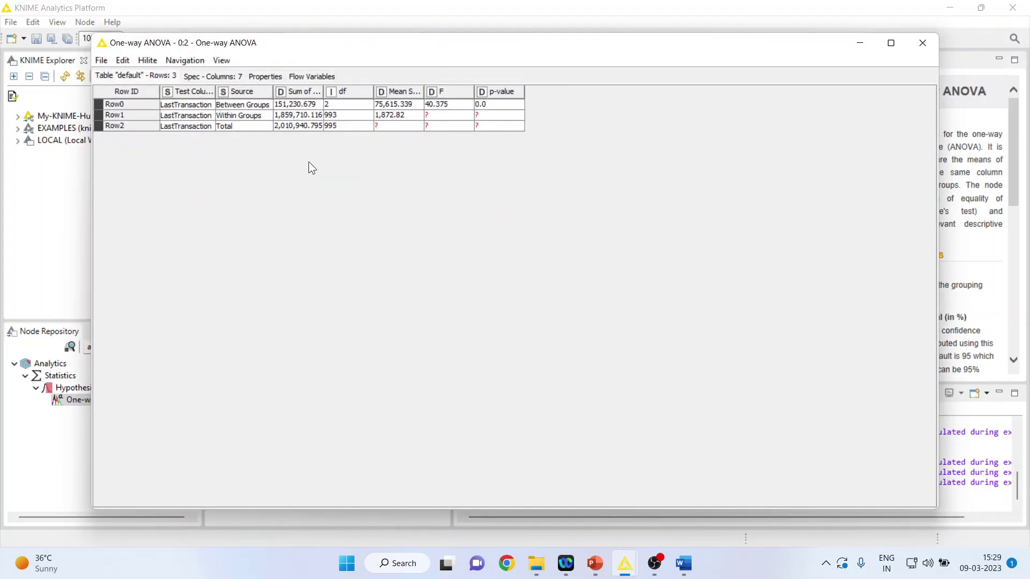
mouse_move(684, 563)
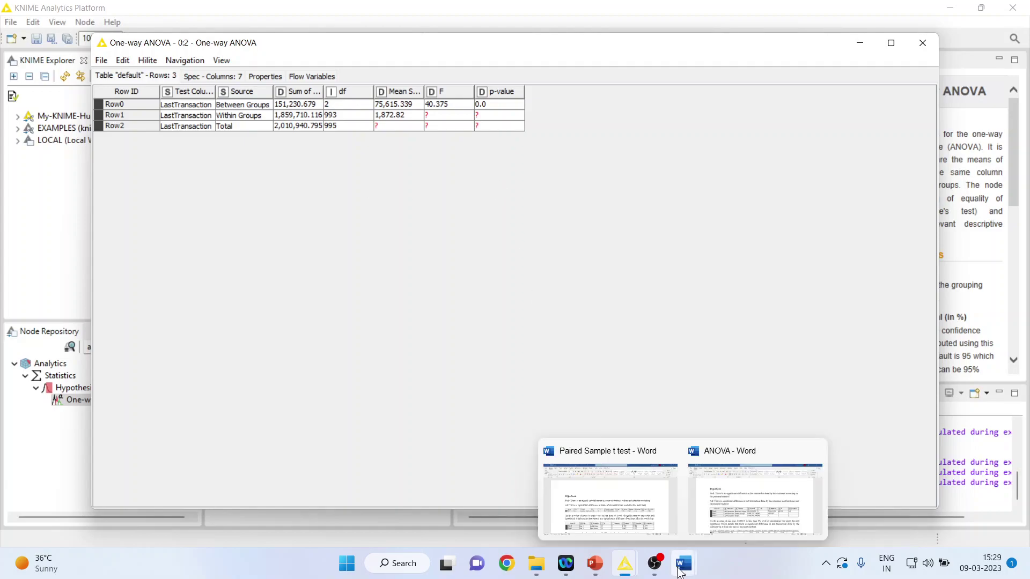
left_click(751, 491)
scroll(552, 377, "down", 3)
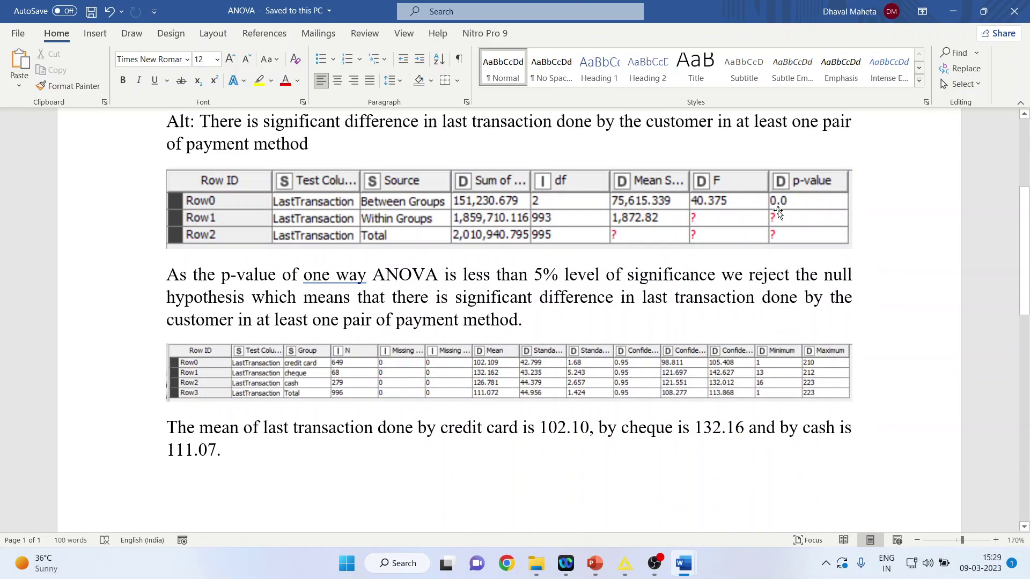
left_click(392, 296)
left_click_drag(444, 275, 570, 287)
left_click(580, 296)
left_click(711, 312)
left_click_drag(644, 298, 684, 315)
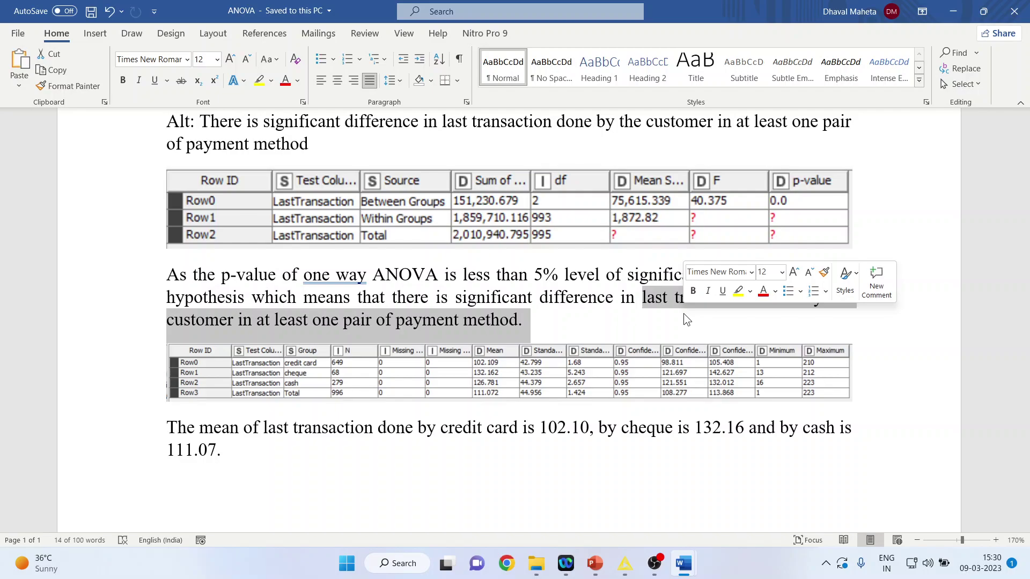
scroll(537, 386, "down", 2)
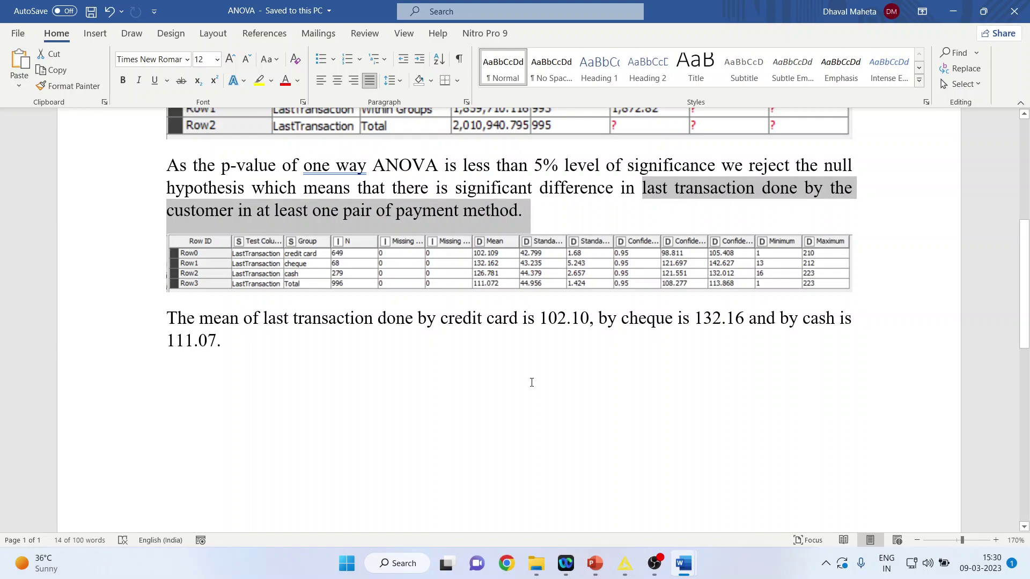
left_click(532, 382)
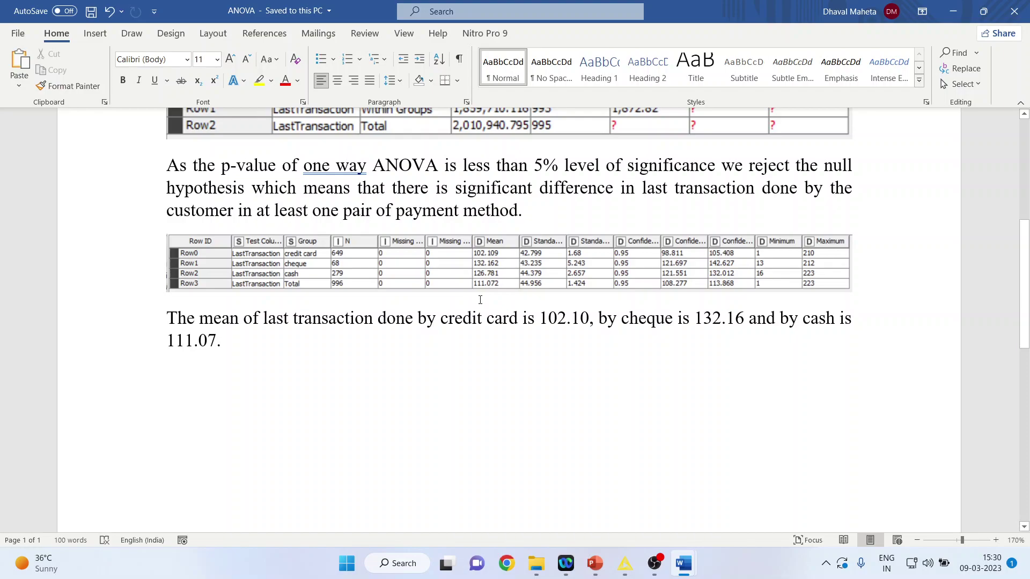
mouse_move(625, 563)
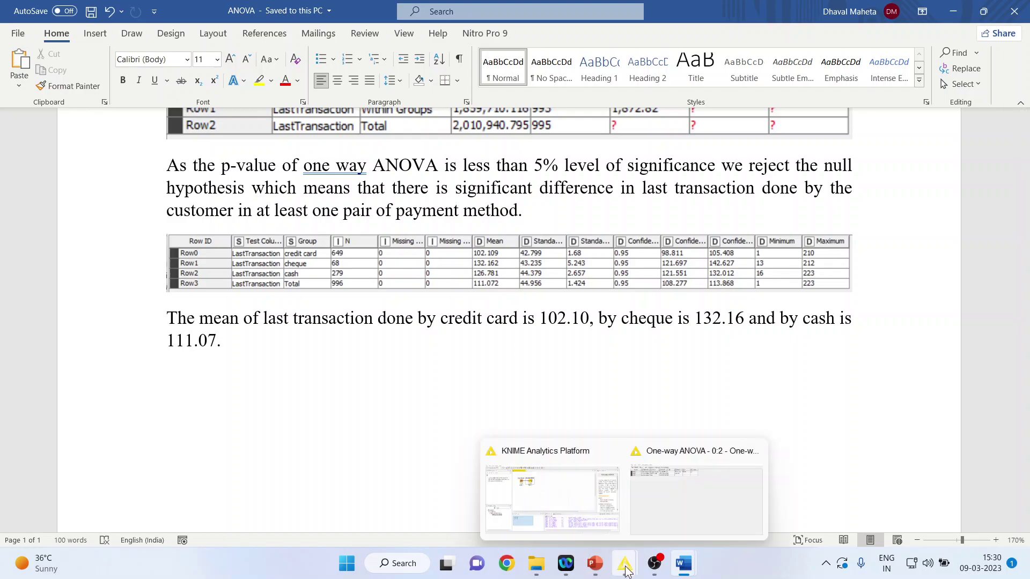
left_click(646, 517)
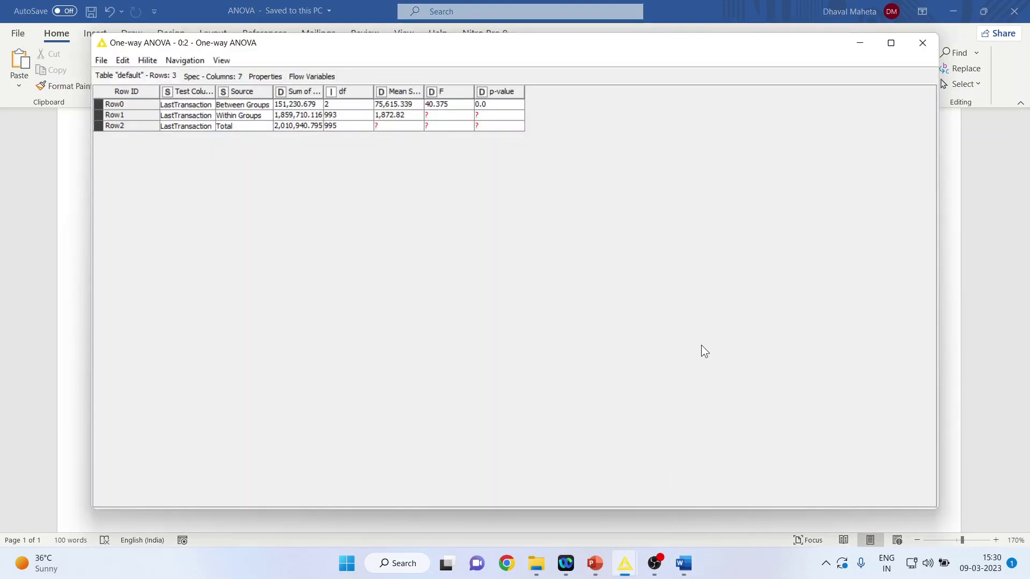
- Close the ANOVA results and view the node's Descriptive Statistics of means per payment method
left_click(922, 43)
mouse_move(625, 564)
left_click(612, 483)
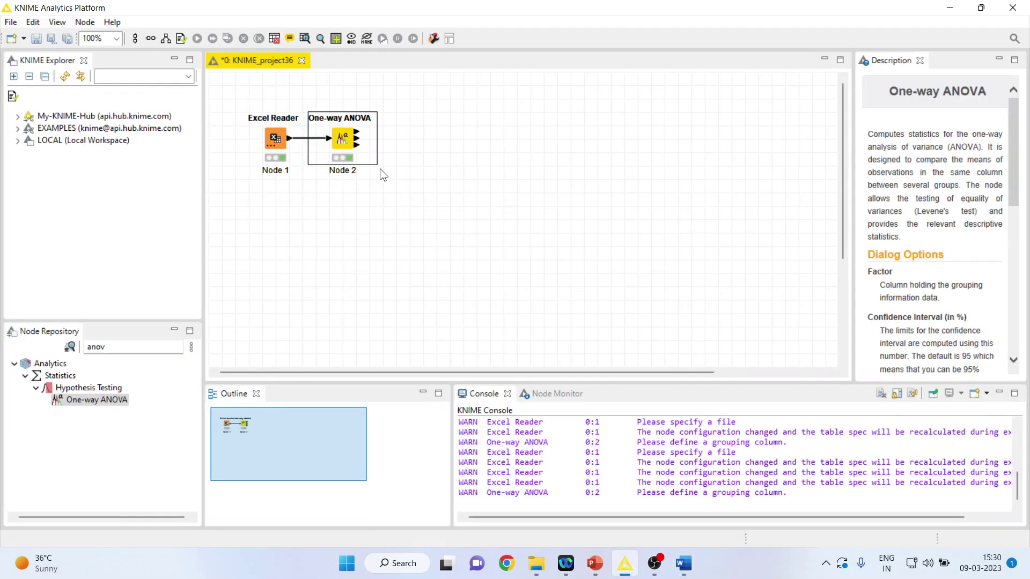
right_click(342, 143)
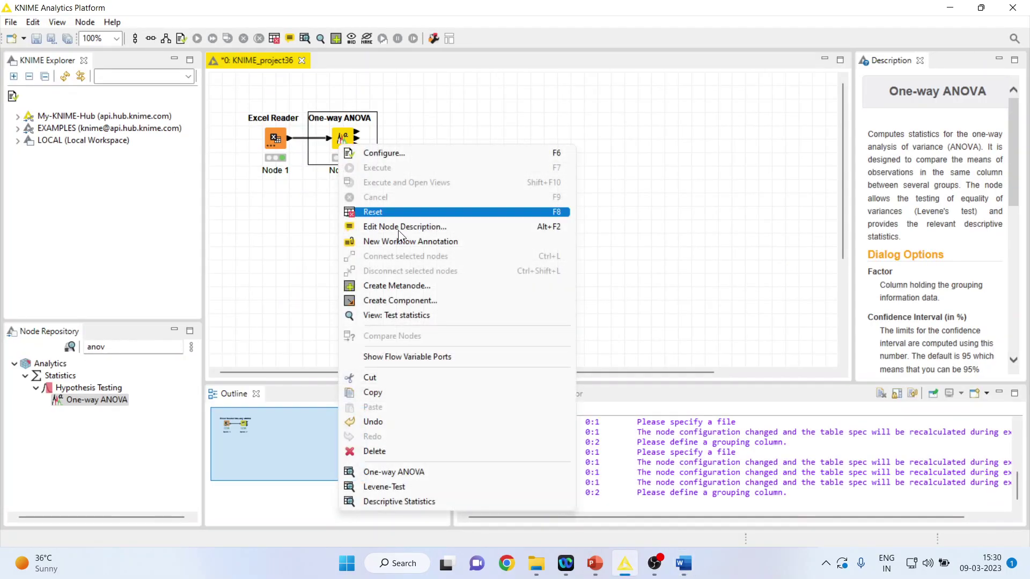
left_click(450, 501)
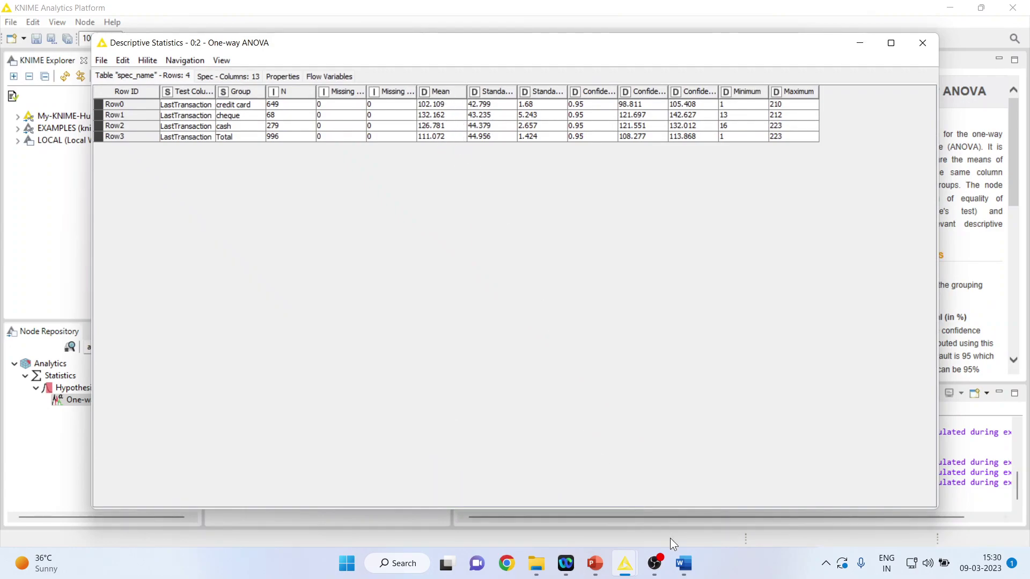
- In the Word report's last sentence, correct the cash mean from 111.07 to 126.78
mouse_move(684, 563)
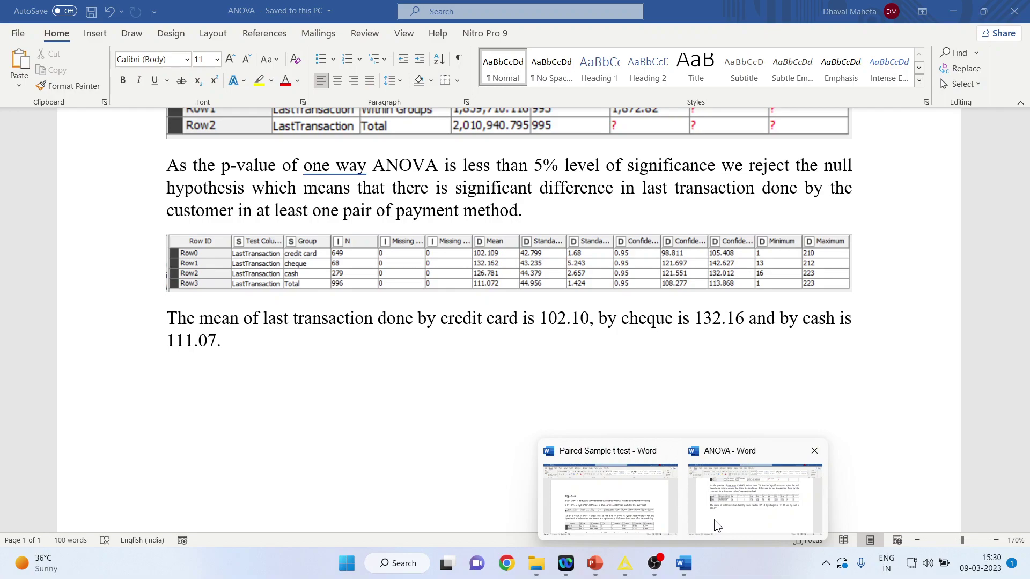
left_click(713, 520)
key("Left")
left_click_drag(288, 316, 520, 320)
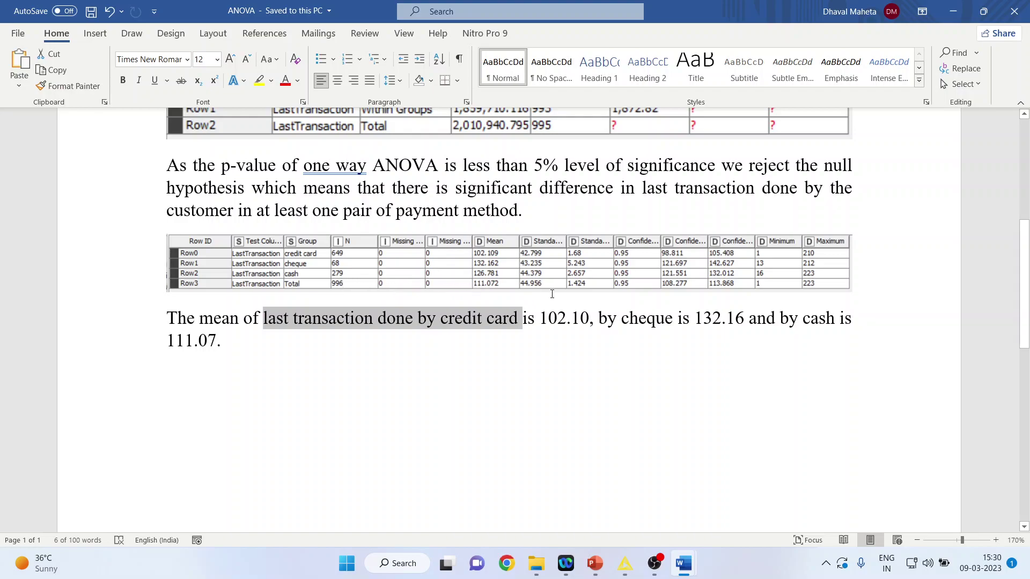
left_click(218, 342)
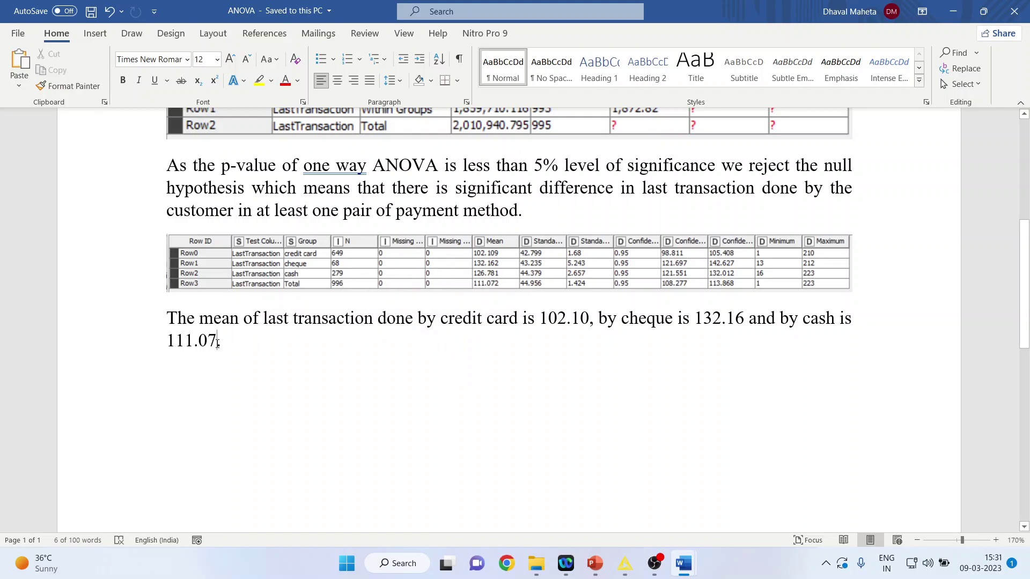
key("BackSpace")
key("BackSpace")
key("BackSpace")
key("BackSpace")
key("BackSpace")
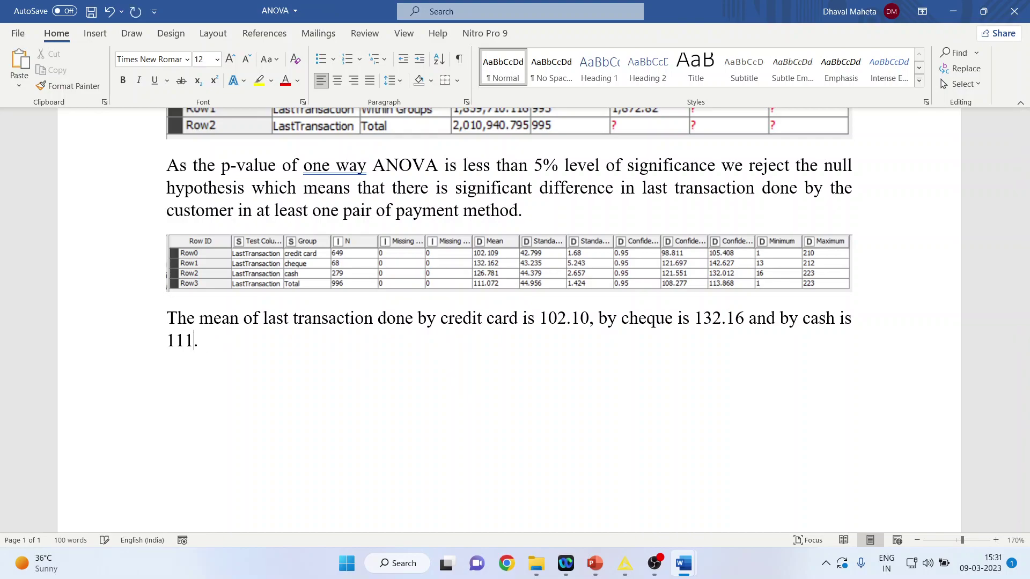
type("26.78.")
- Highlight the credit card mean 102.10 in the final sentence
left_click(523, 319)
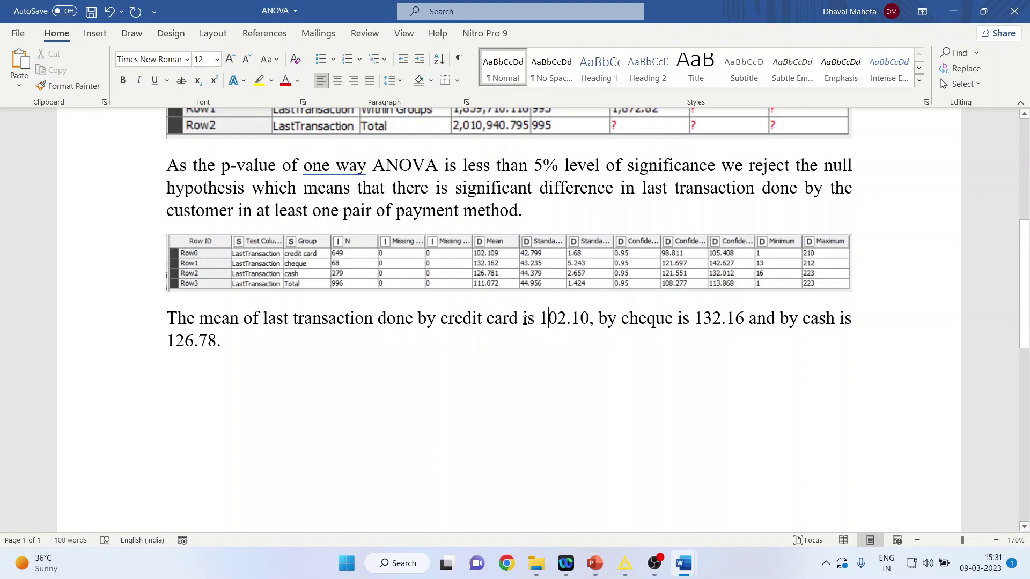
left_click(543, 322)
left_click_drag(543, 321, 598, 322)
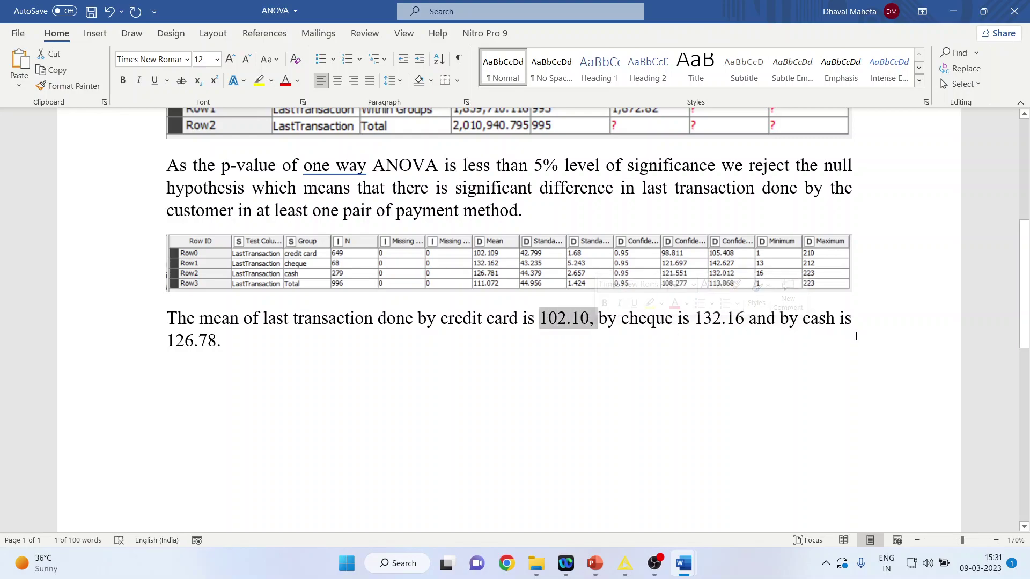
mouse_move(595, 564)
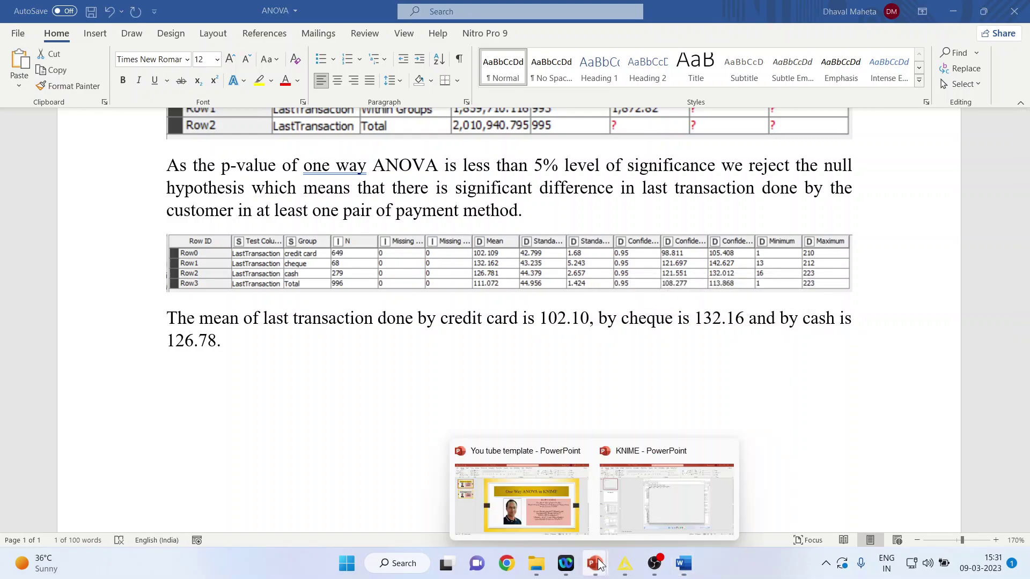